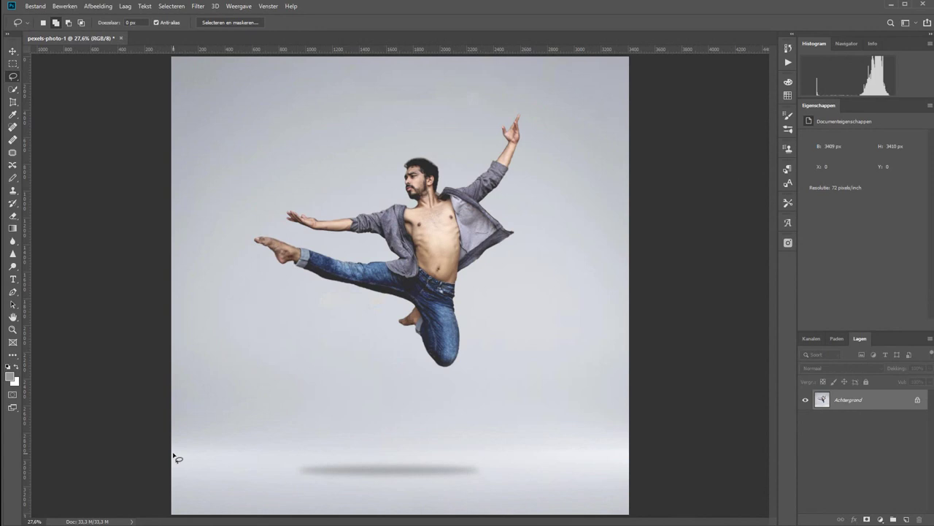
Copy the auto-selected dancer onto new layer Laag 1, hide it, and select Achtergrond.
click(14, 90)
click(305, 23)
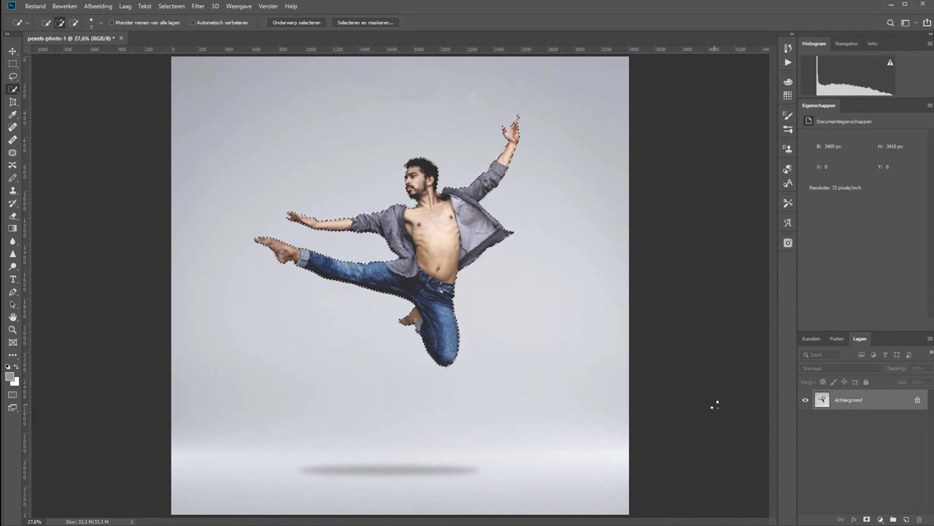
key(ctrl+j)
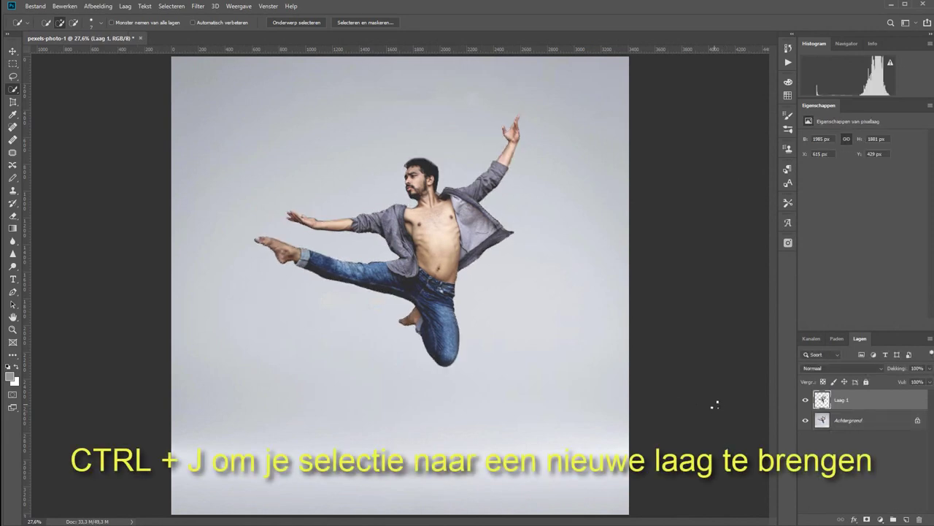
click(805, 399)
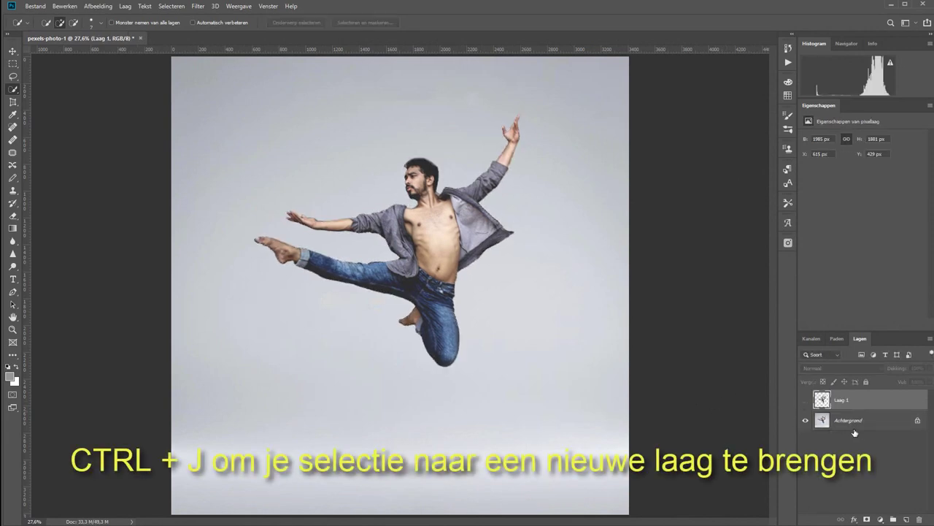
click(851, 422)
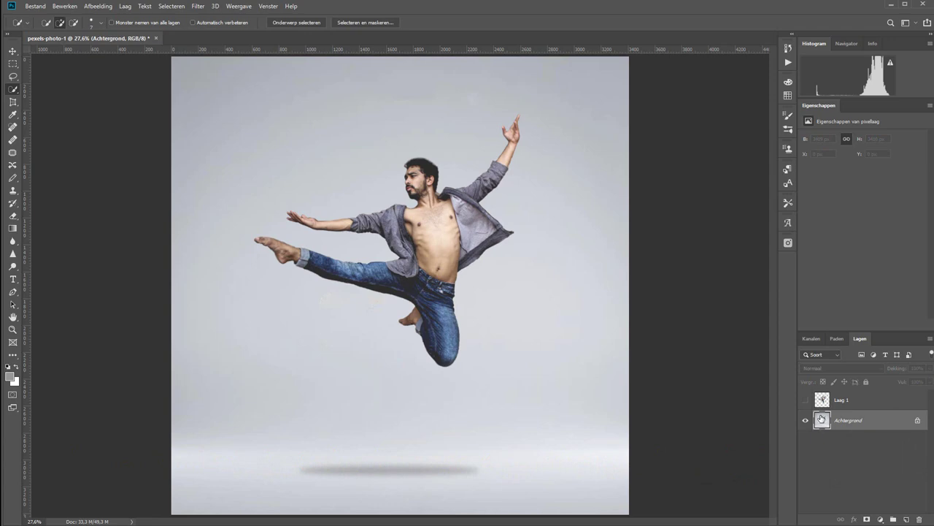
Load the dancer's outline as a selection and expand it by 60 px.
ctrl+click(821, 399)
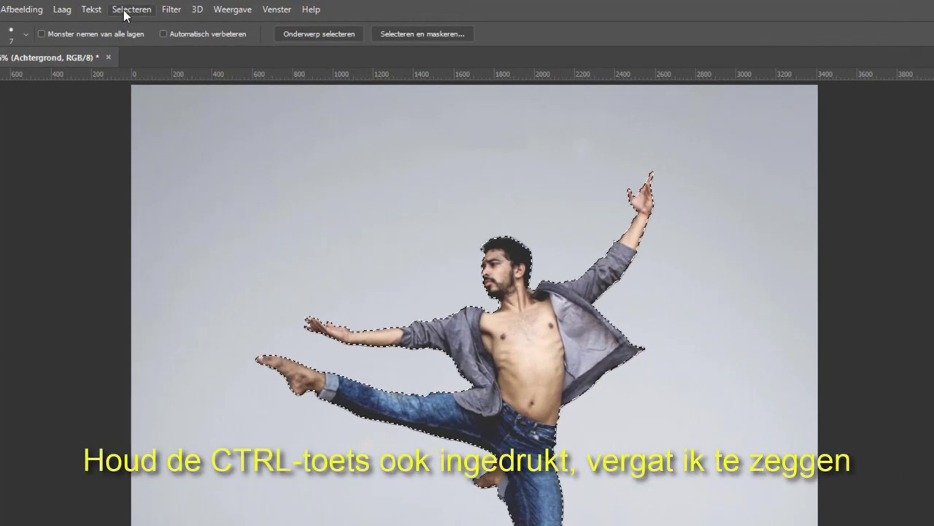
click(166, 7)
mouse_move(192, 217)
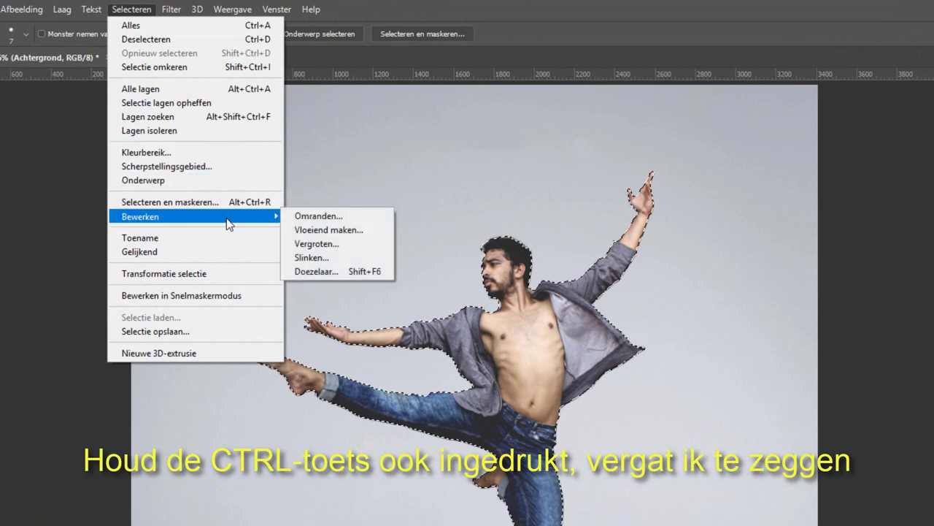
click(334, 247)
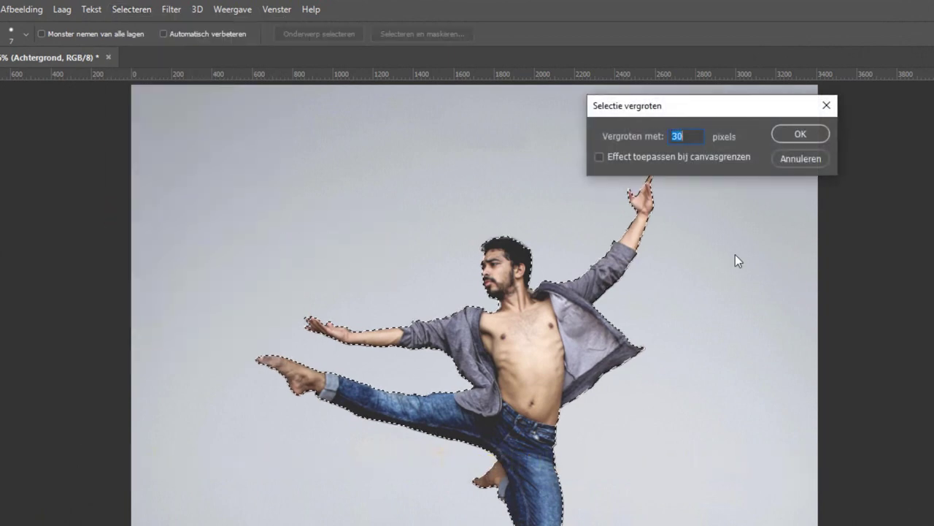
text(60)
key(Return)
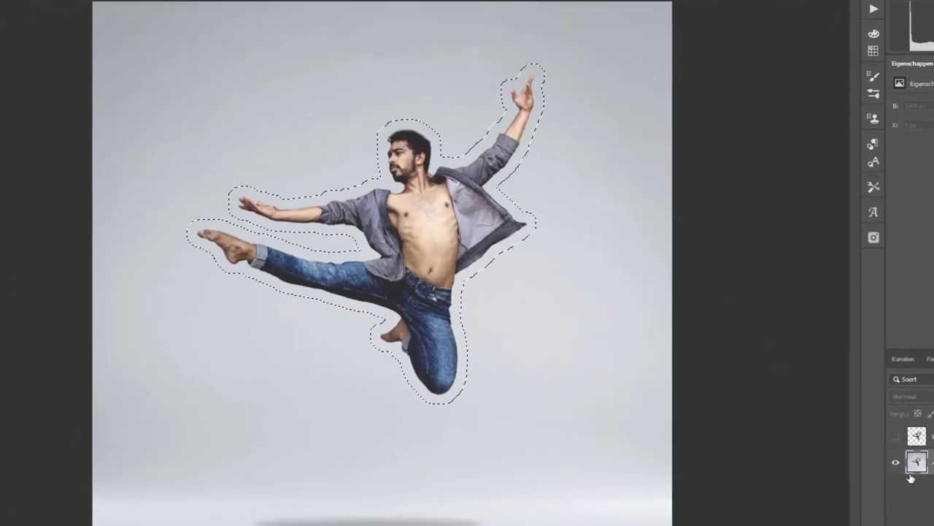
Content-Aware fill the selection on Achtergrond, deselect, and show Laag 1 again.
key(shift+F5)
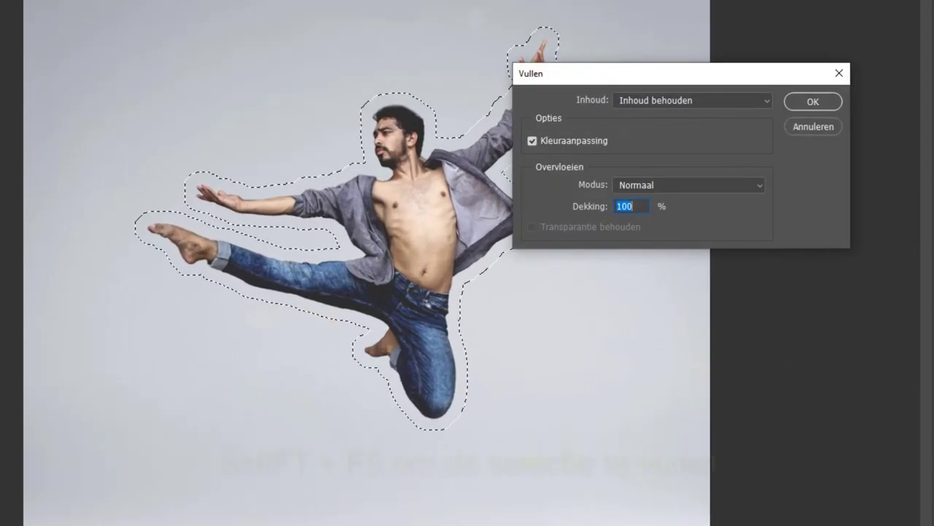
click(810, 103)
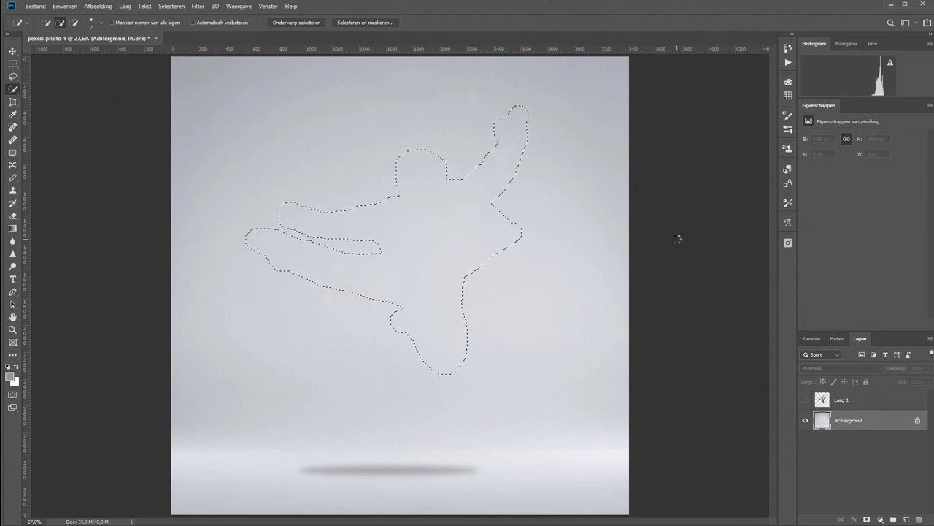
key(ctrl+d)
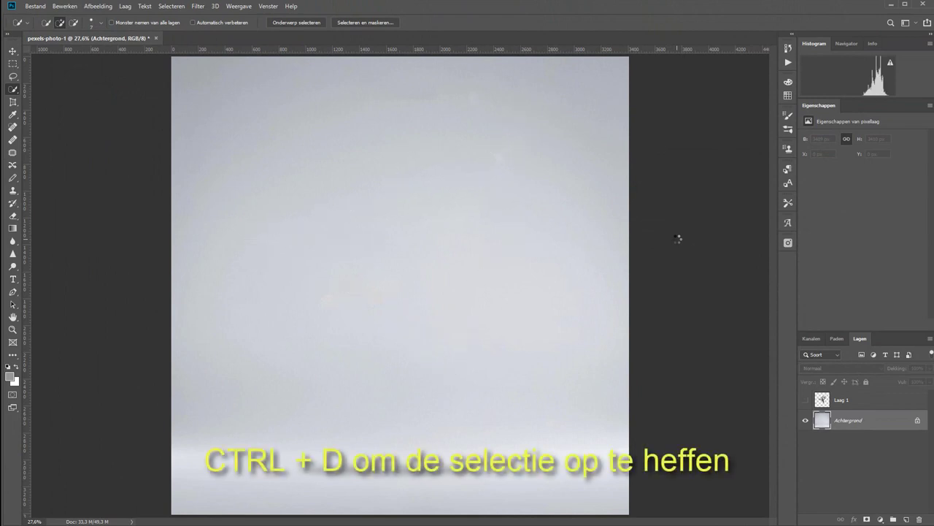
click(806, 399)
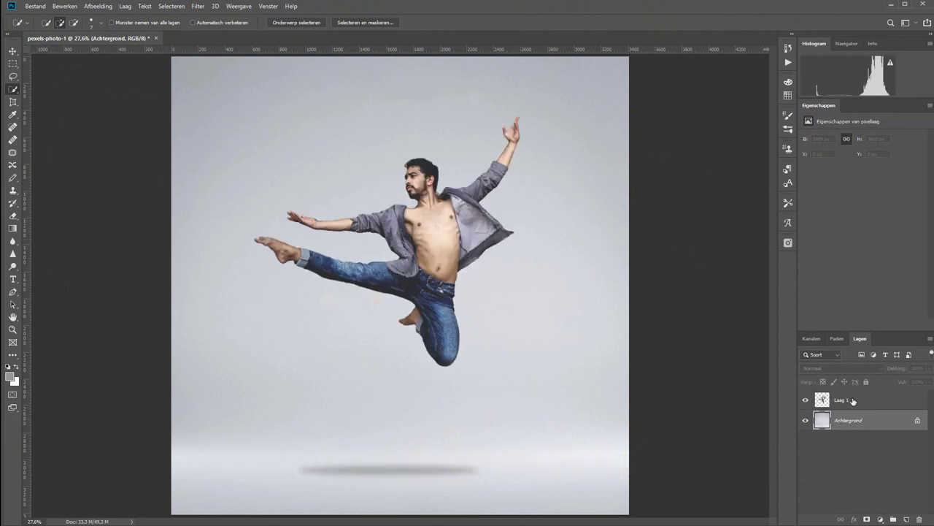
Convert Laag 1 into an embedded smart object, Laag 1.psb.
click(852, 400)
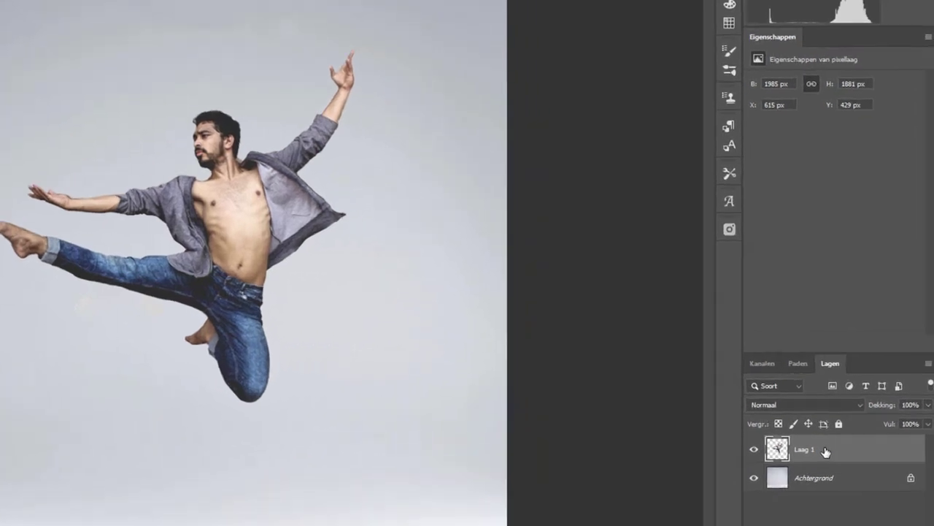
right_click(853, 401)
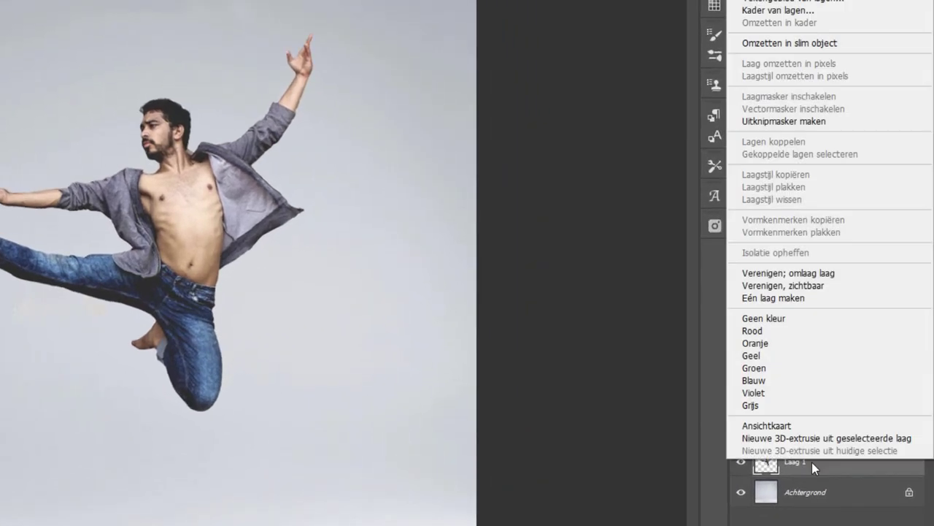
click(784, 43)
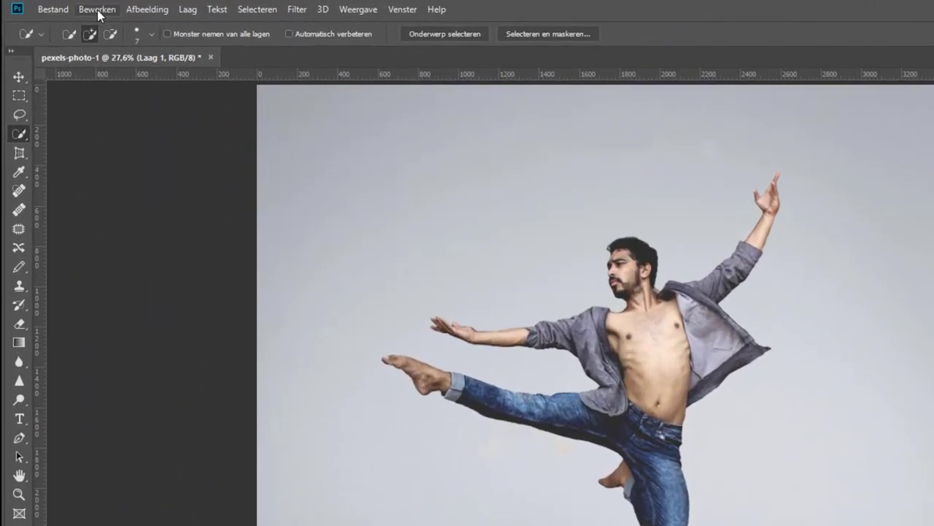
click(97, 10)
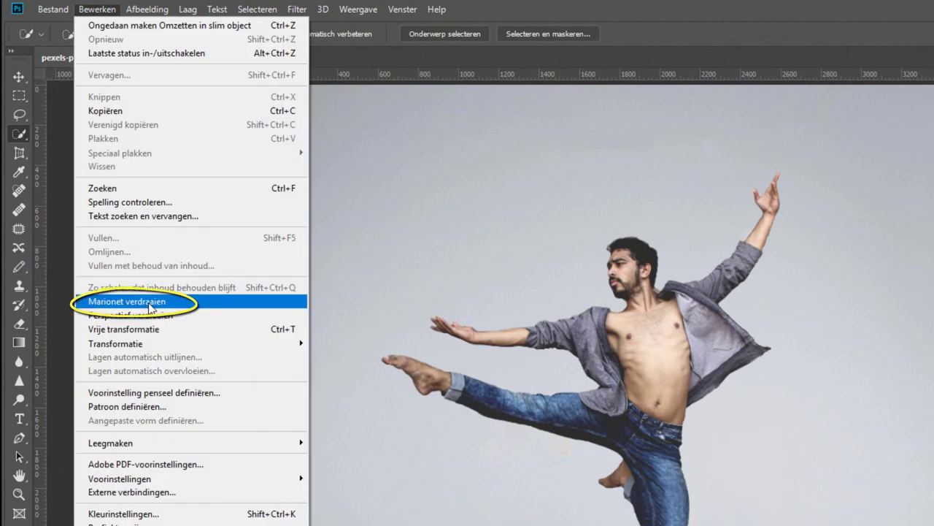
Start Puppet Warp on the dancer, zoom to about 44%, and pin his front ankle.
click(150, 303)
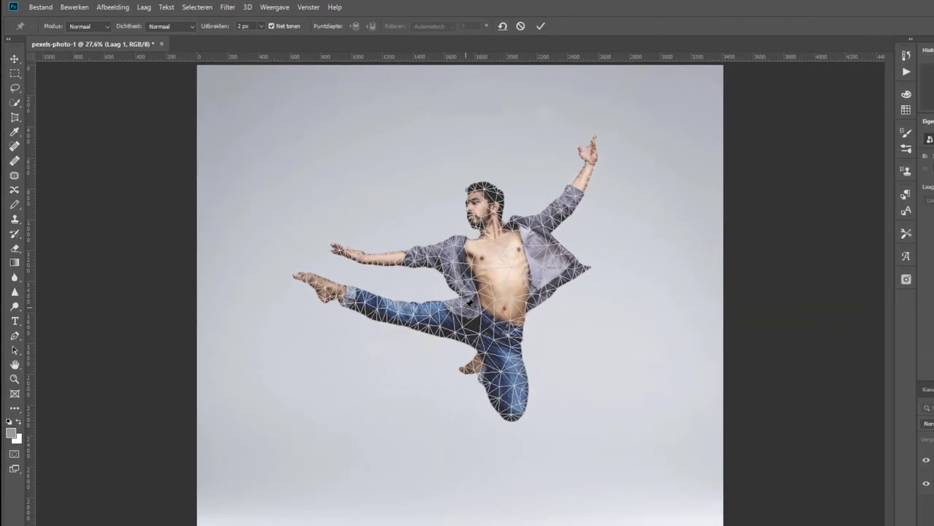
scroll(427, 258, up, 2)
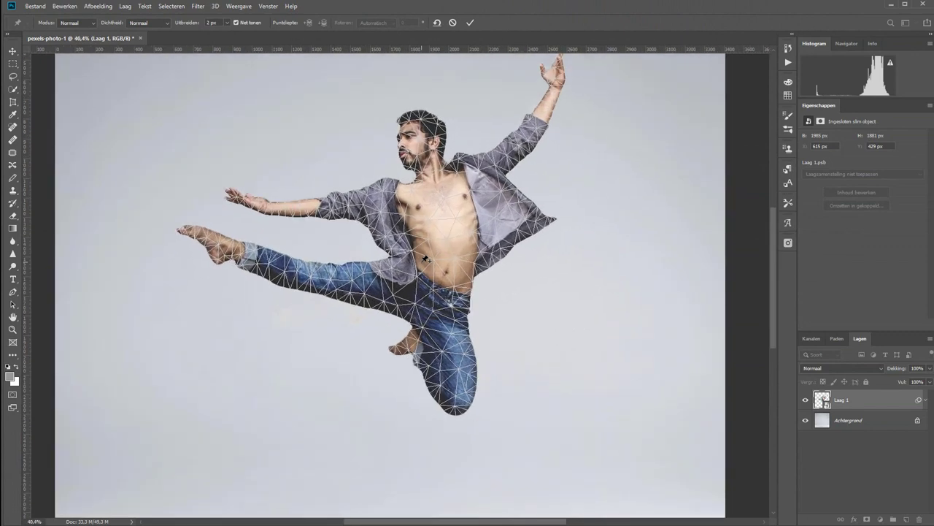
scroll(427, 258, up, 1)
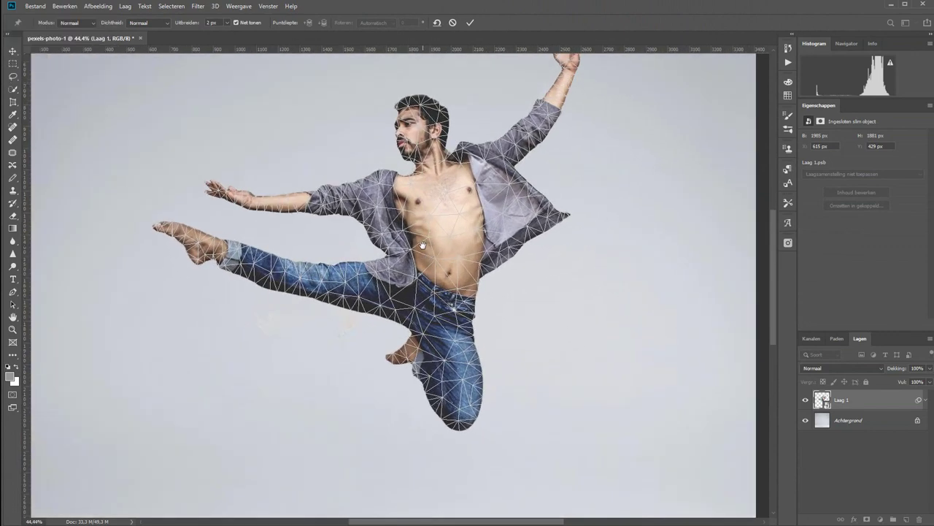
drag(431, 219, 438, 273)
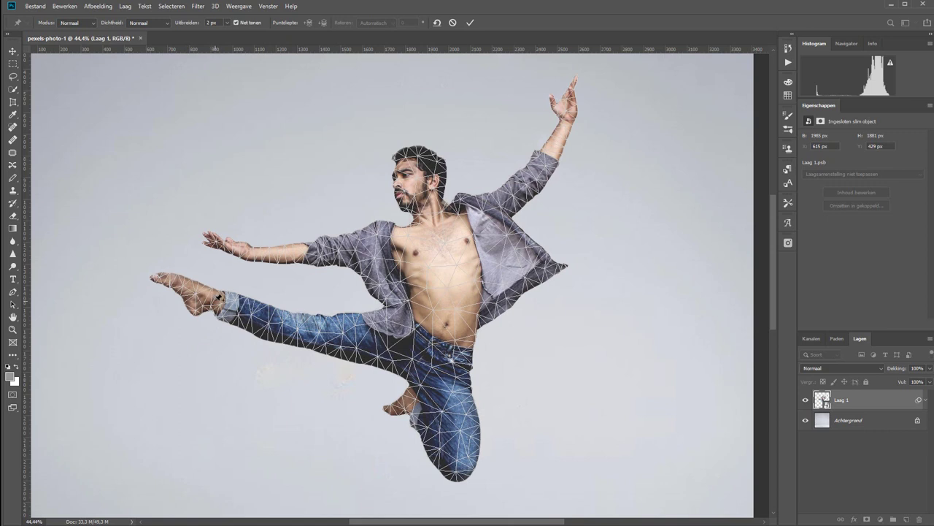
click(216, 297)
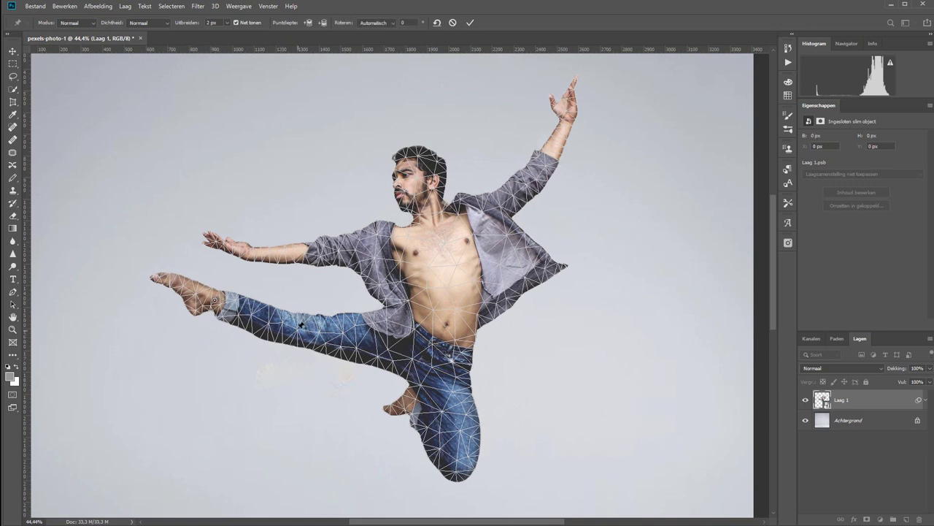
Test the warp with shin and hip pins by bending the ankle, then remove all pins.
click(300, 325)
click(390, 344)
mouse_move(217, 305)
mouse_down()
mouse_move(214, 334)
mouse_move(177, 340)
mouse_move(224, 343)
mouse_up()
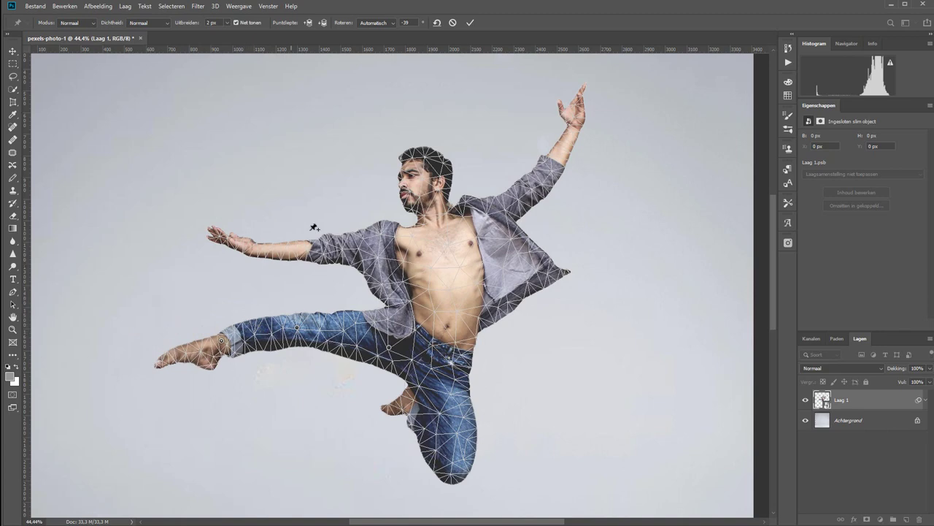
click(437, 22)
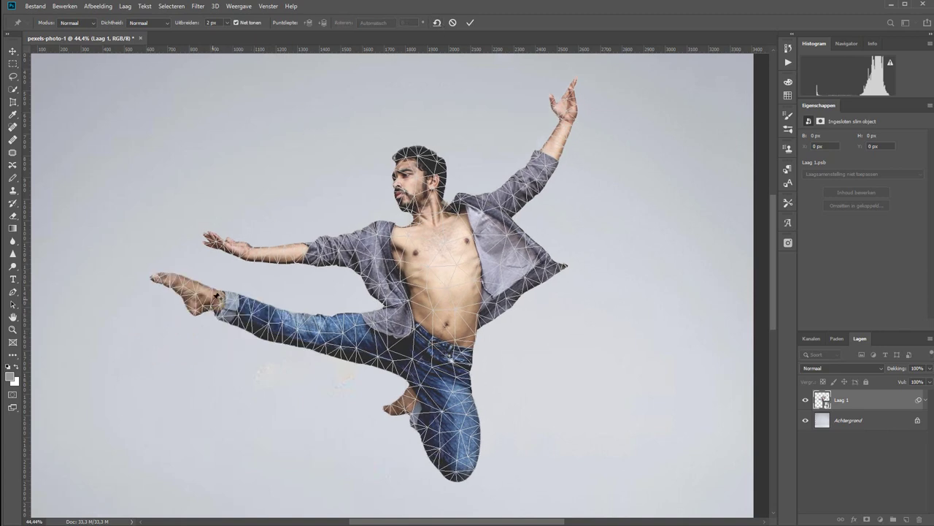
Pin the dancer's foot, hip, thigh, chest, both shoulders, arms, raised wrist and neck.
click(211, 299)
click(388, 348)
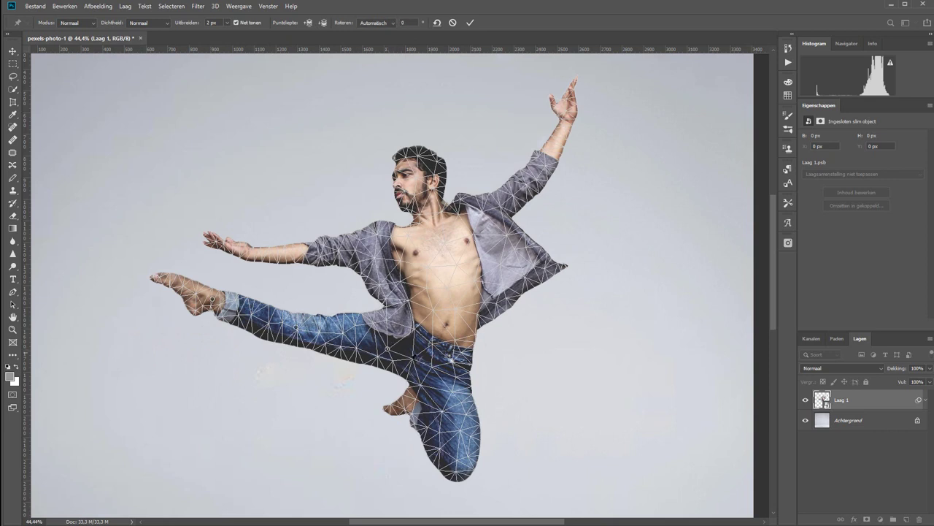
click(448, 371)
click(438, 246)
click(380, 241)
click(312, 255)
click(248, 253)
click(476, 216)
click(531, 179)
click(567, 118)
click(430, 211)
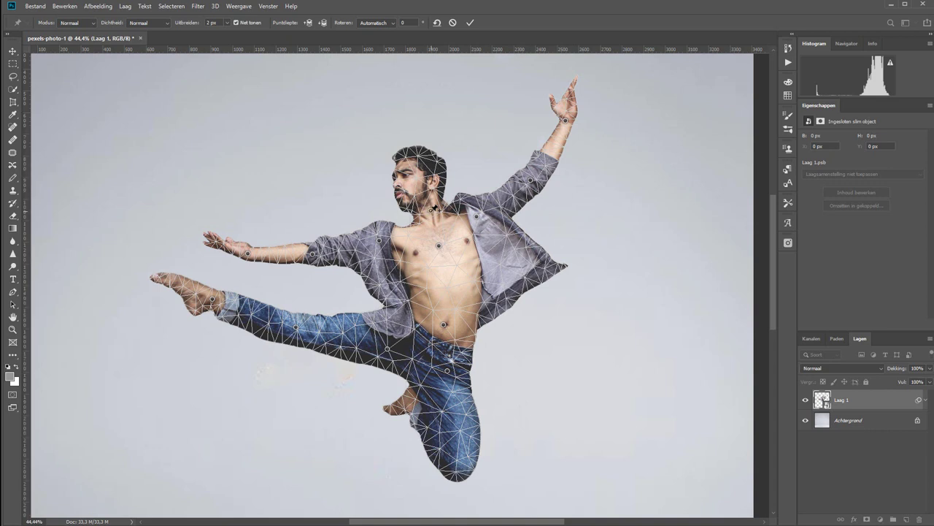
Add one more Puppet Warp pin on the dancer's face.
click(418, 172)
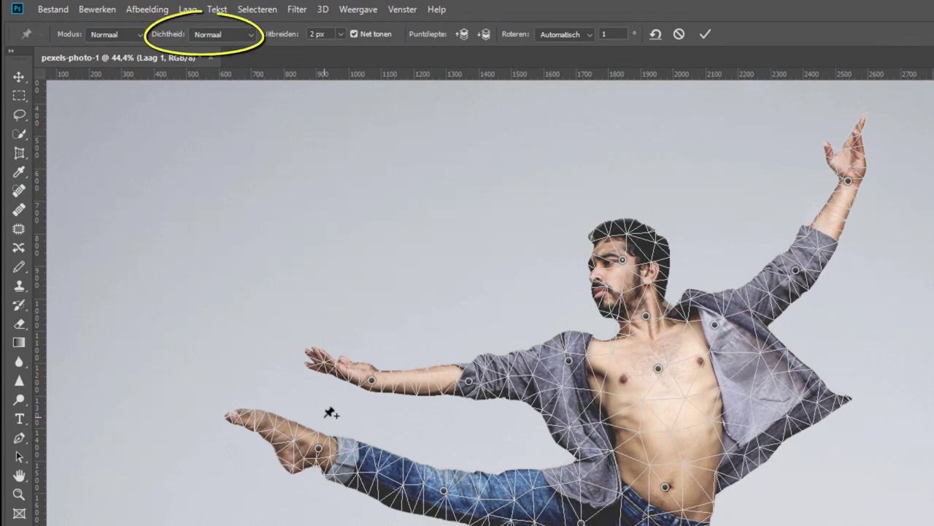
click(238, 37)
click(240, 49)
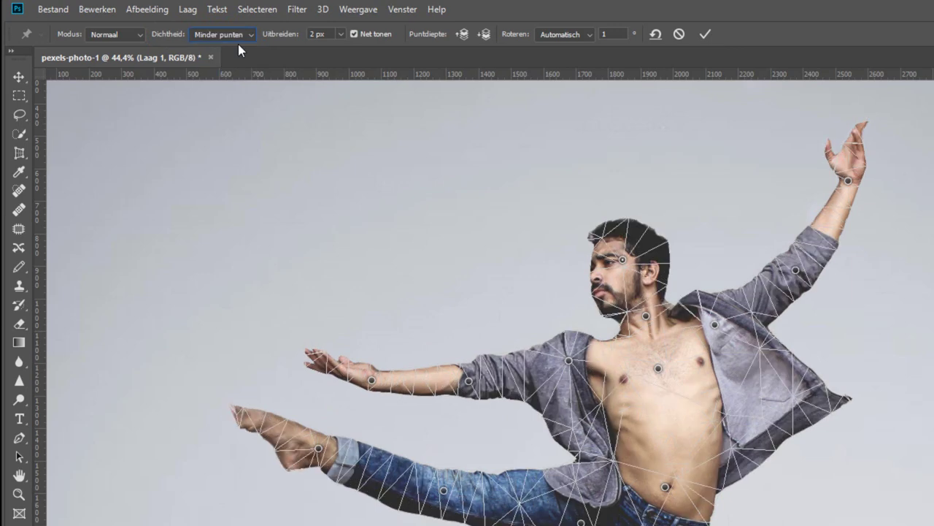
click(225, 35)
click(225, 70)
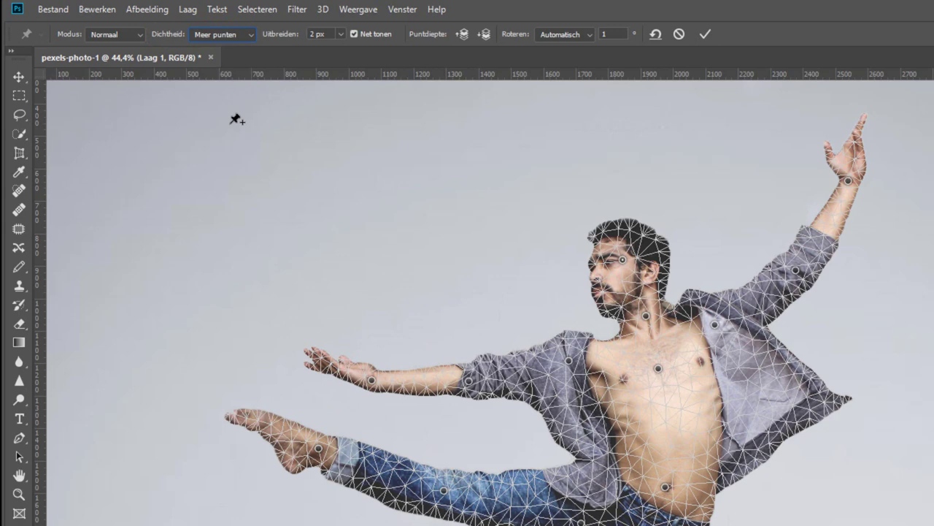
click(225, 33)
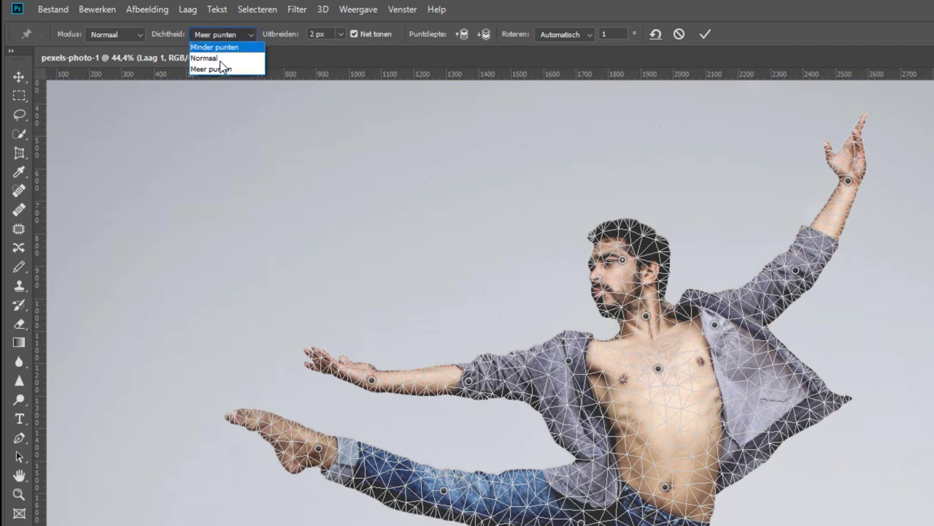
click(222, 60)
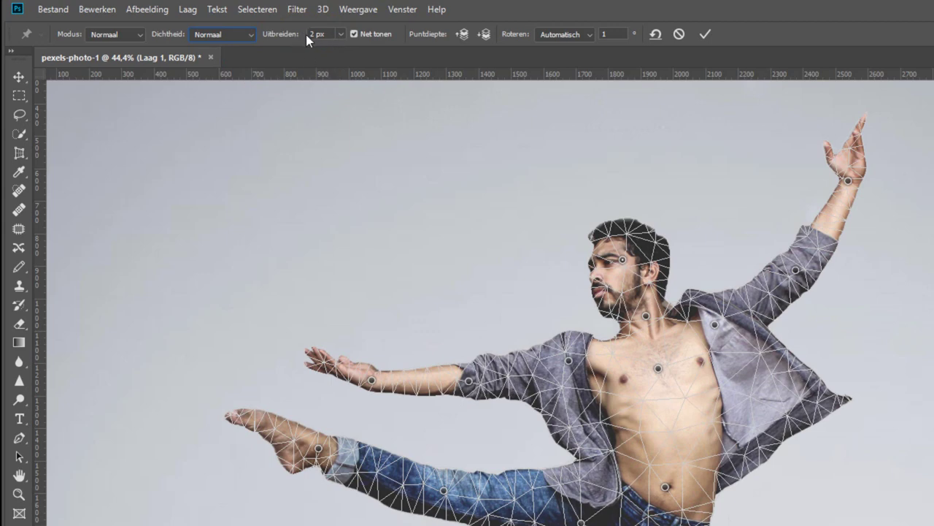
Try mesh expansion values of 100, 27 and 20 px, settle on 2 px, and turn off Net tonen.
click(341, 33)
drag(344, 51, 431, 57)
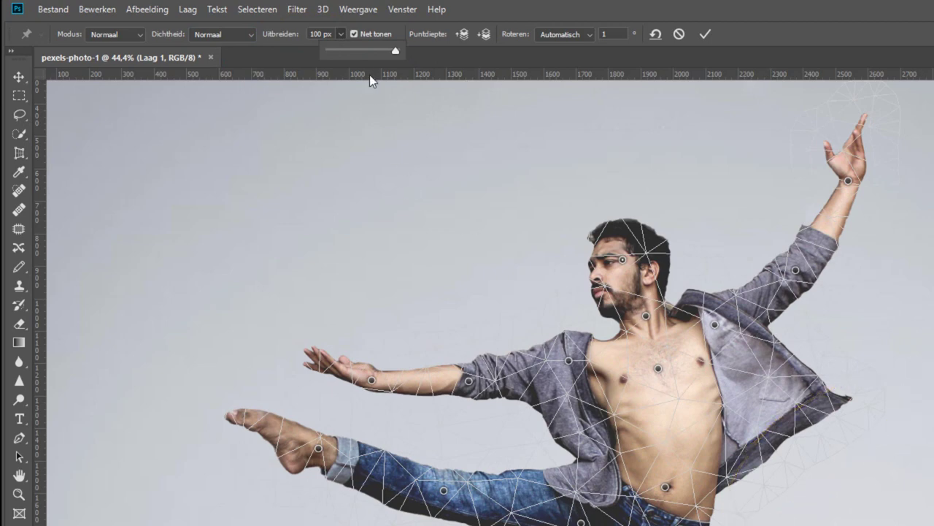
drag(395, 51, 325, 51)
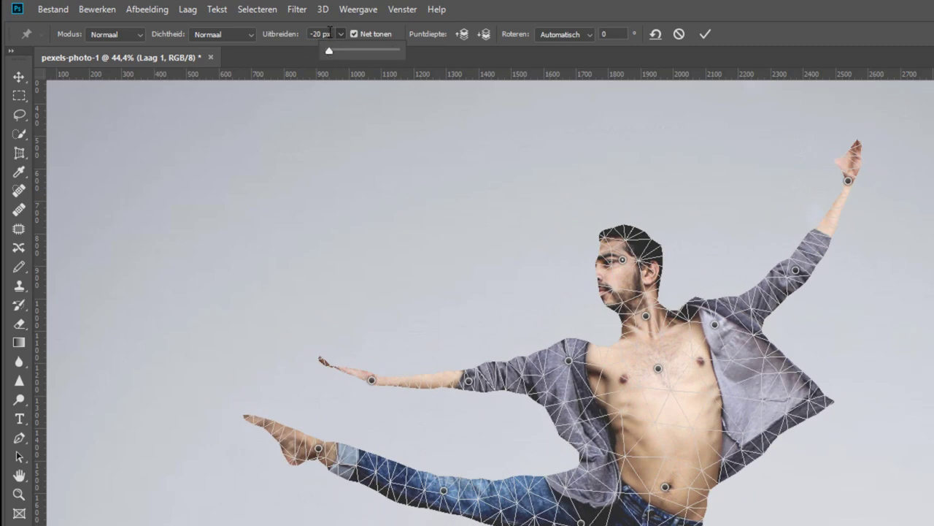
click(319, 33)
text(20)
key(Return)
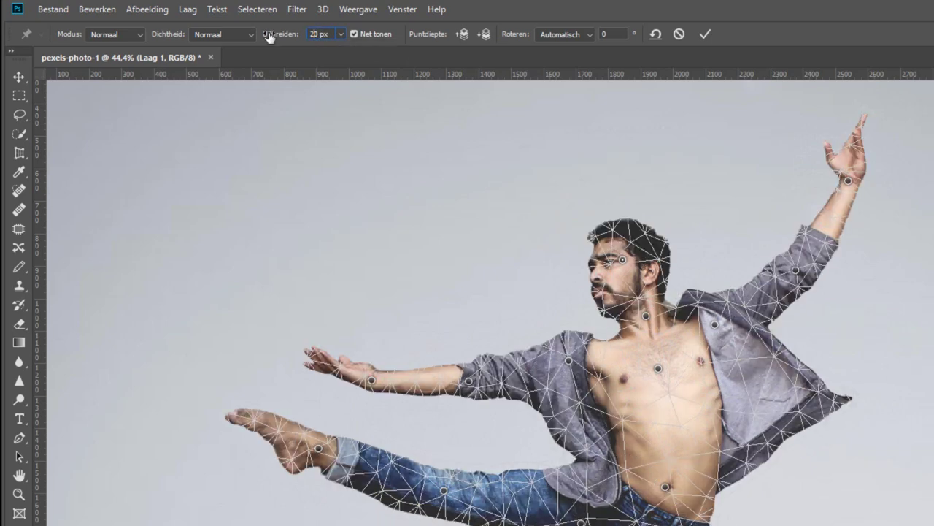
text(2)
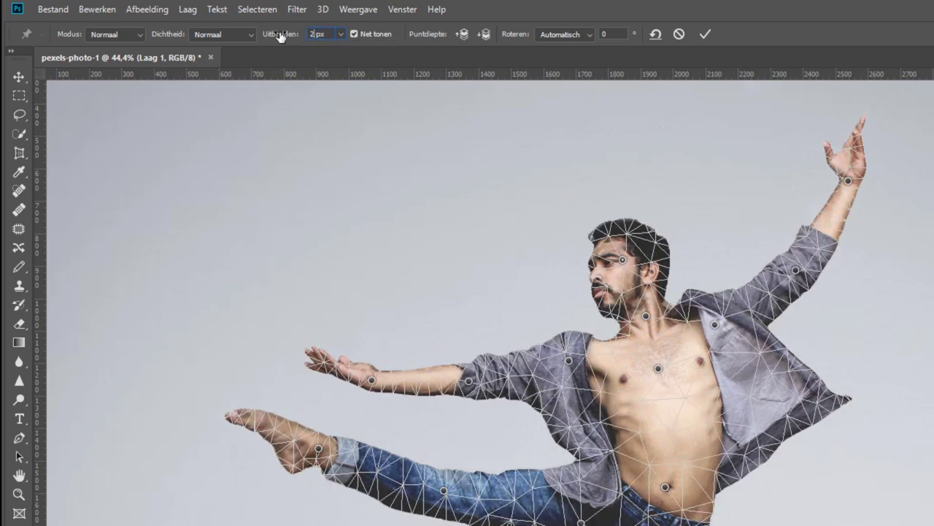
key(Return)
click(354, 35)
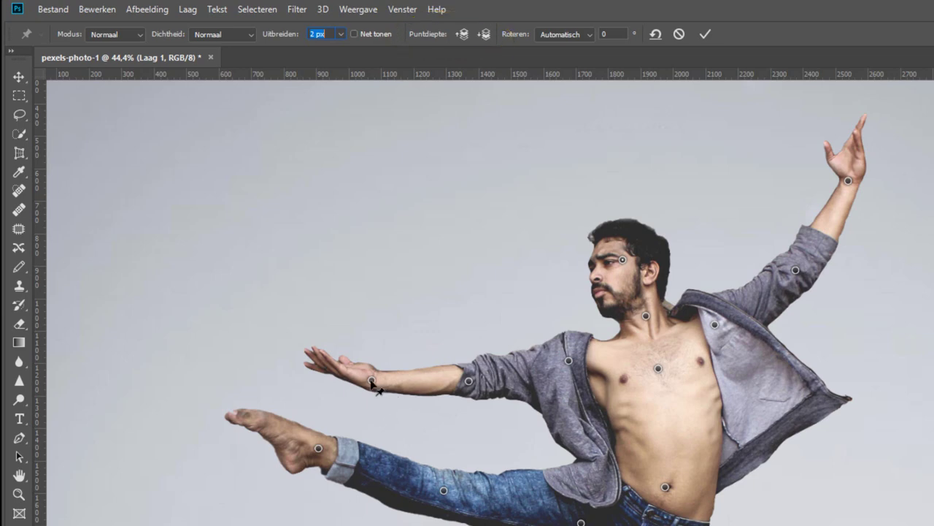
Drag the left wrist pin down so the hand rests by the shin, rotated −58°.
drag(372, 381, 417, 474)
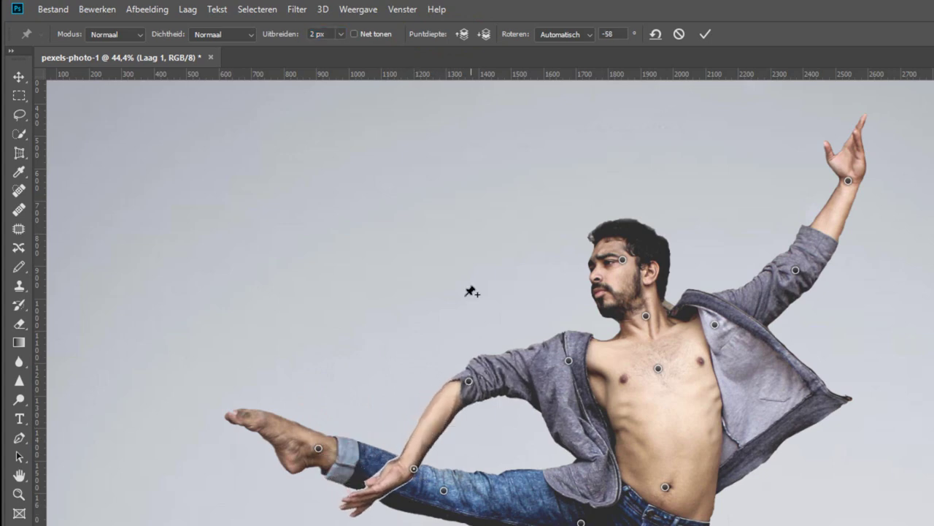
click(414, 469)
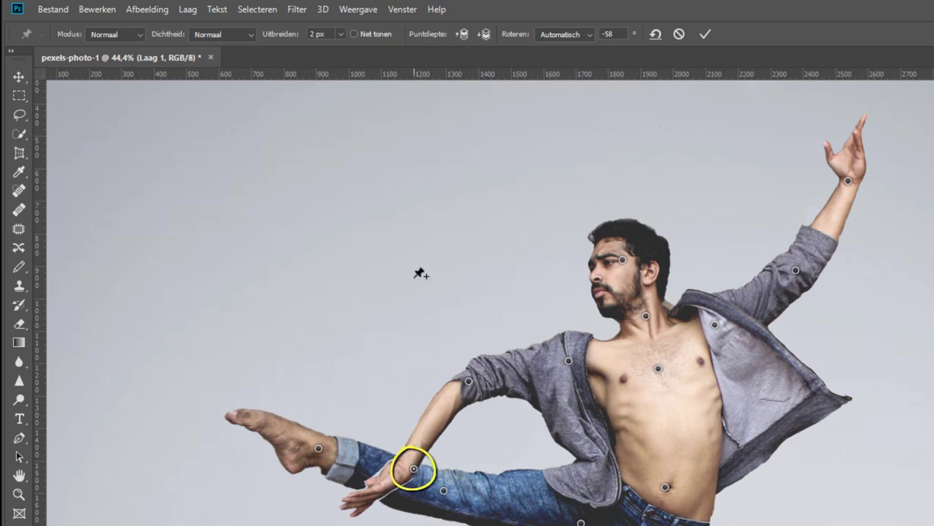
Toggle the hand's pin depth behind and in front of the leg, and set expansion to 0 px.
click(484, 33)
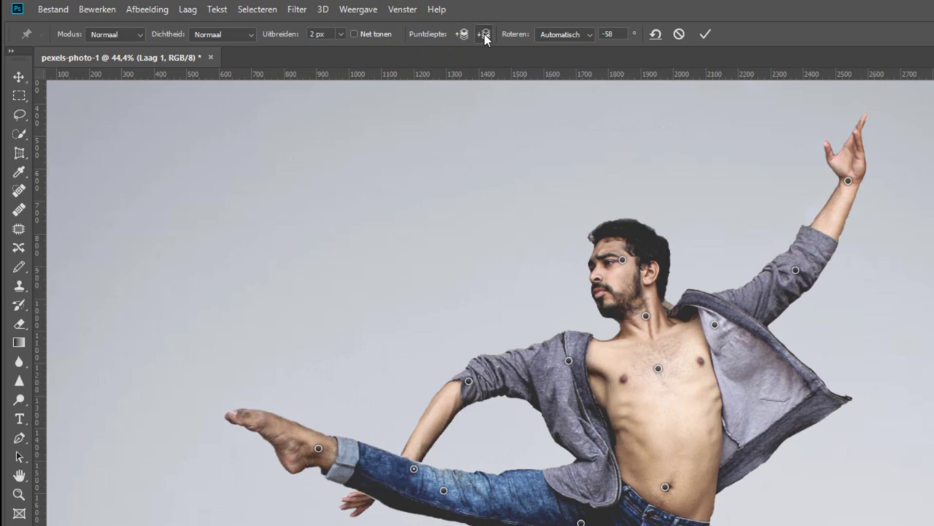
click(464, 34)
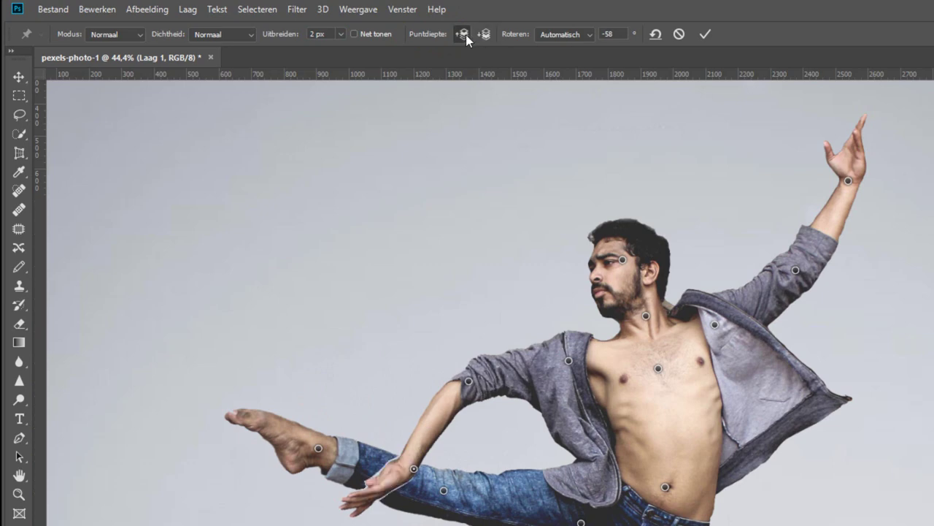
drag(413, 468, 408, 464)
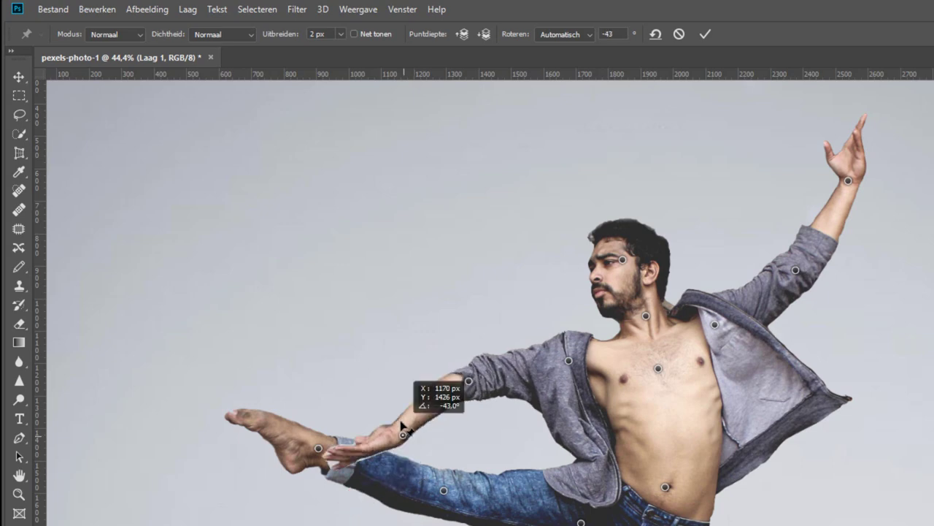
click(341, 34)
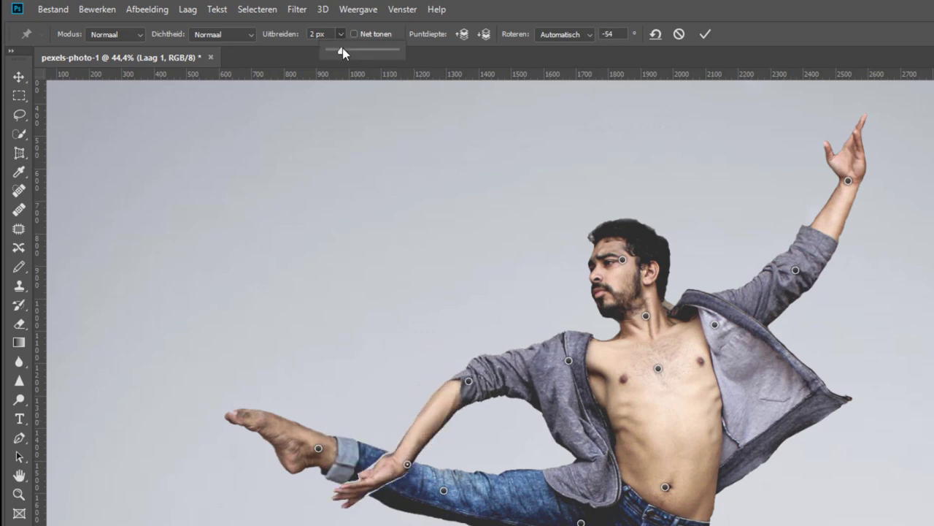
drag(340, 51, 341, 56)
click(305, 57)
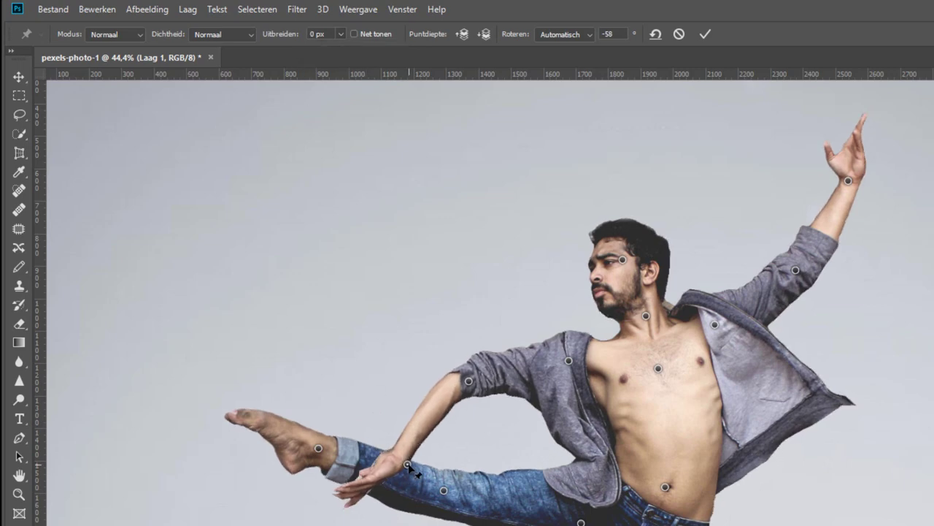
Drag the wrist pin back up so the forearm stretches out horizontally, rotated 10°.
mouse_move(407, 464)
mouse_down()
mouse_move(409, 390)
mouse_move(389, 371)
mouse_up()
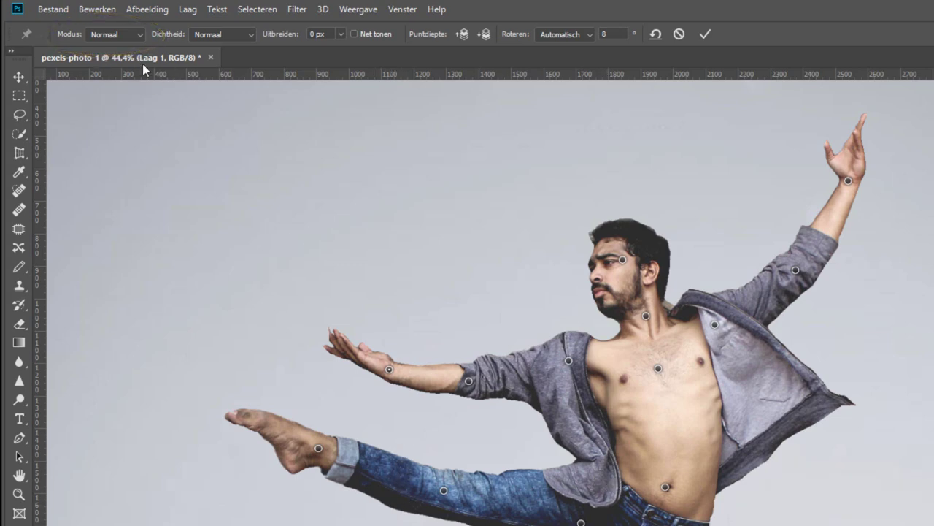
drag(389, 370, 241, 333)
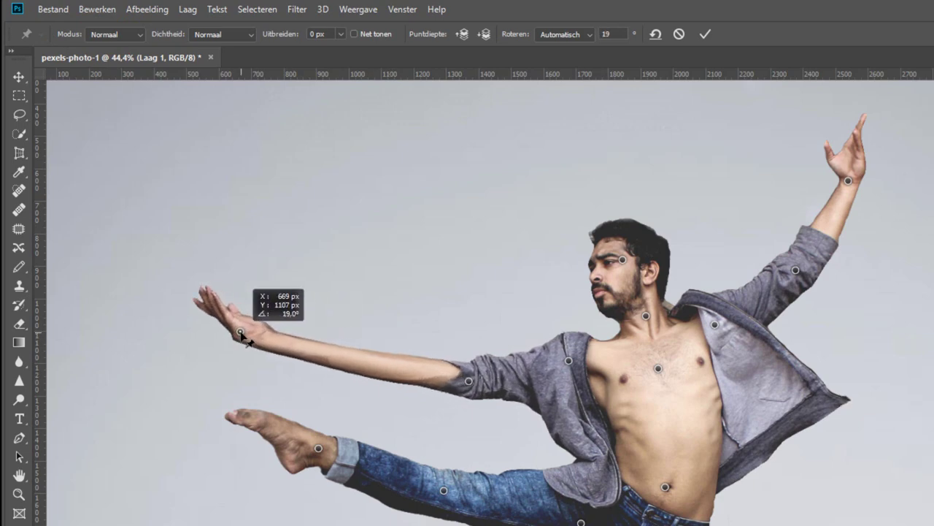
drag(241, 333, 378, 366)
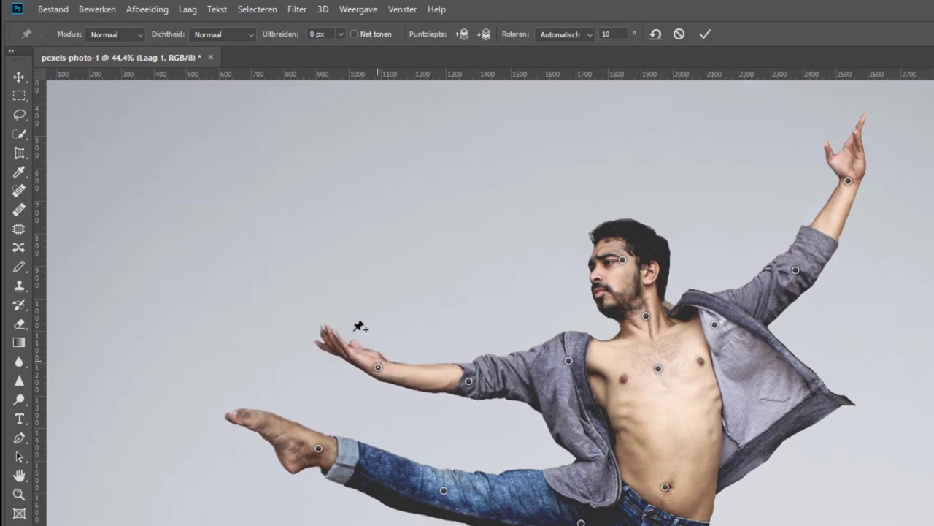
In Vervormen mode, nudge the outstretched left arm and swing the raised right arm.
click(134, 37)
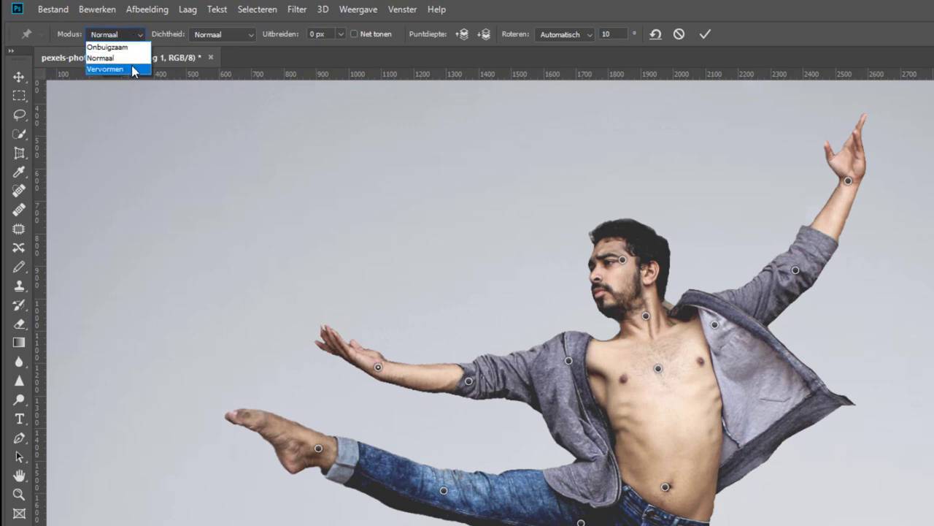
click(133, 69)
mouse_move(378, 367)
mouse_down()
mouse_move(278, 345)
mouse_move(415, 372)
mouse_move(376, 364)
mouse_up()
mouse_move(848, 180)
mouse_down()
mouse_move(889, 129)
mouse_move(861, 186)
mouse_move(833, 208)
mouse_move(857, 182)
mouse_move(863, 187)
mouse_move(845, 192)
mouse_up()
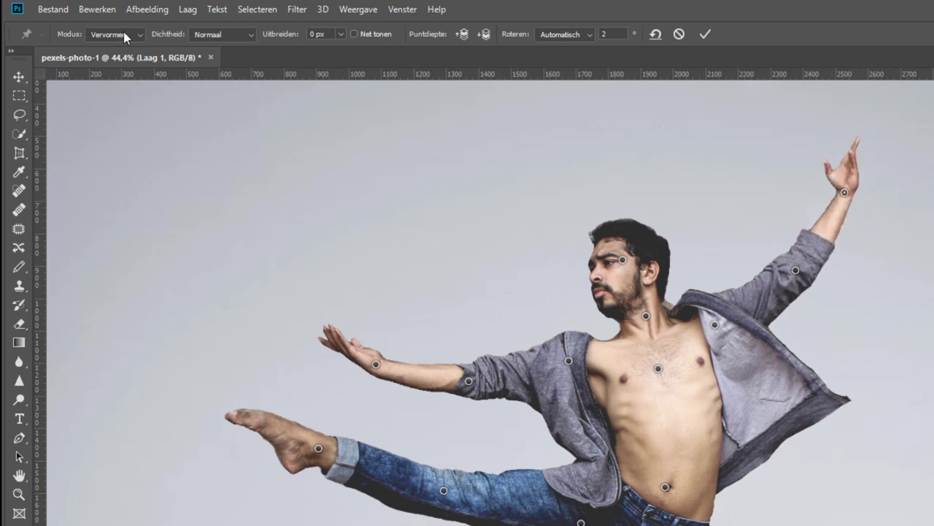
Rotate the forearm upward in Onbuigzaam mode to 18°, then set Modus back to Normaal.
click(123, 35)
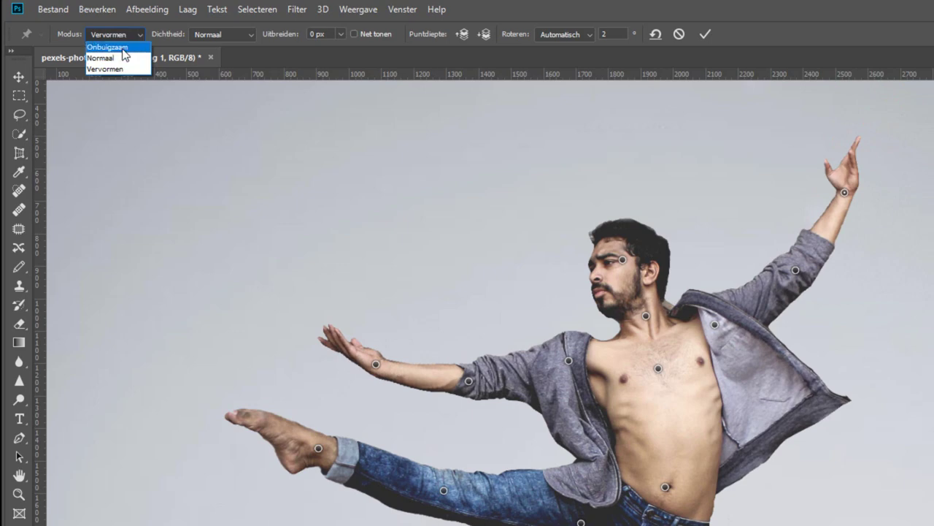
click(123, 47)
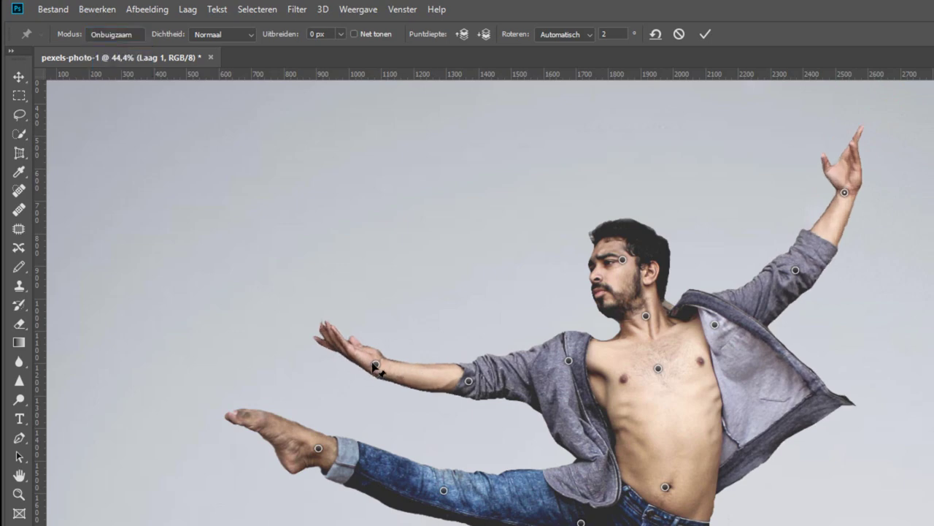
mouse_move(375, 364)
mouse_down()
mouse_move(202, 313)
mouse_move(257, 353)
mouse_move(367, 357)
mouse_up()
click(115, 34)
click(114, 54)
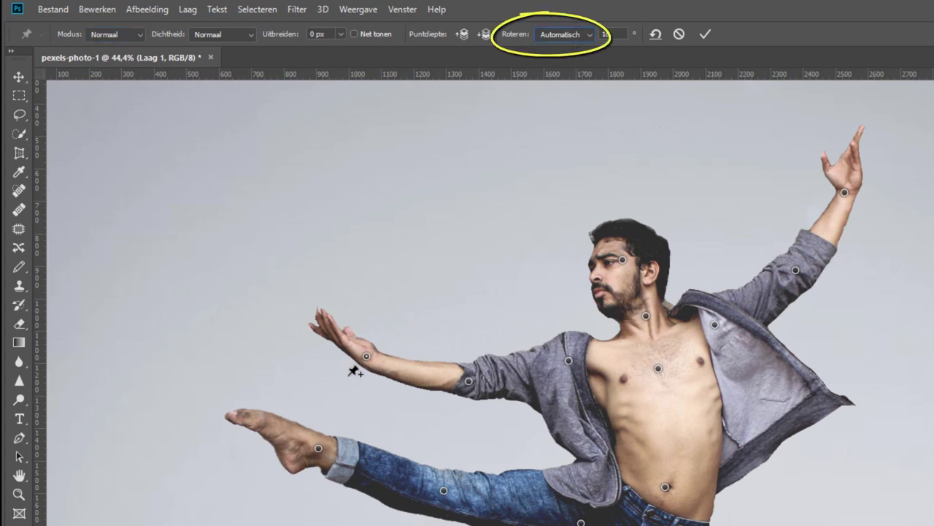
Set pin rotation to Vast and raise the outstretched forearm upward at the wrist.
mouse_move(367, 356)
mouse_down()
mouse_move(428, 318)
mouse_move(409, 319)
mouse_move(365, 358)
mouse_up()
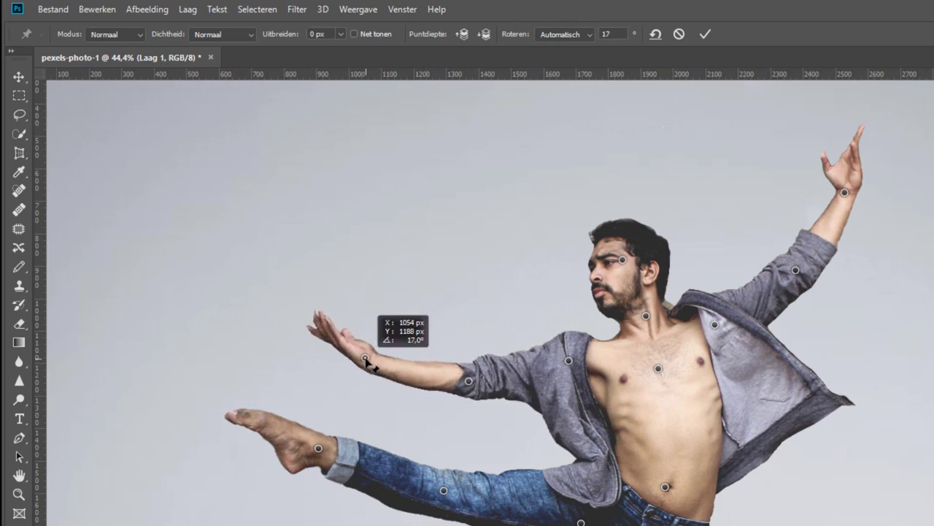
click(563, 34)
click(556, 59)
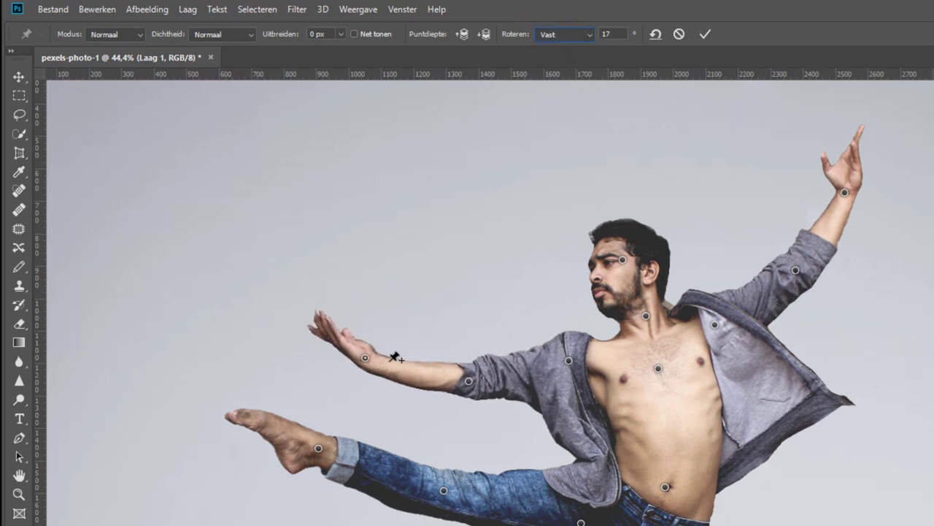
drag(366, 357, 439, 312)
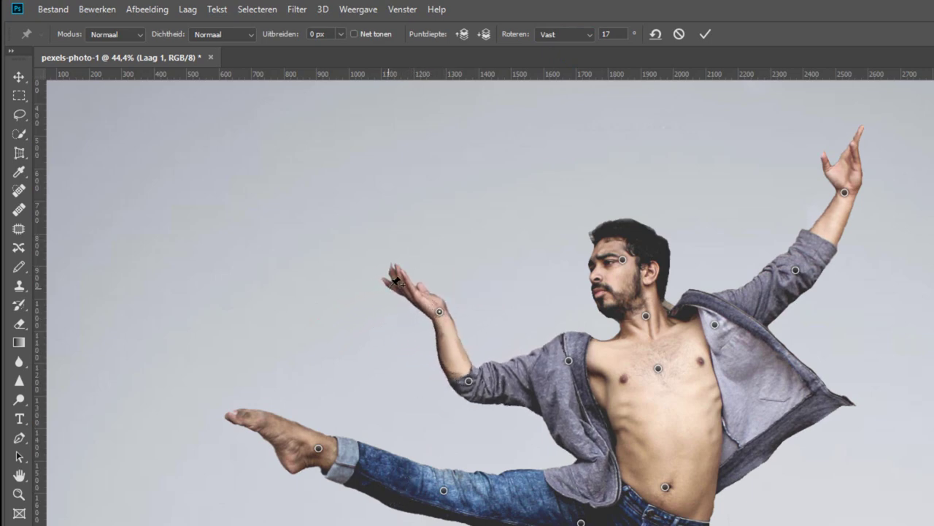
Add a fingertip pin to tilt the hand skyward, then adjust the raised hand and elbow pins.
drag(395, 282, 390, 298)
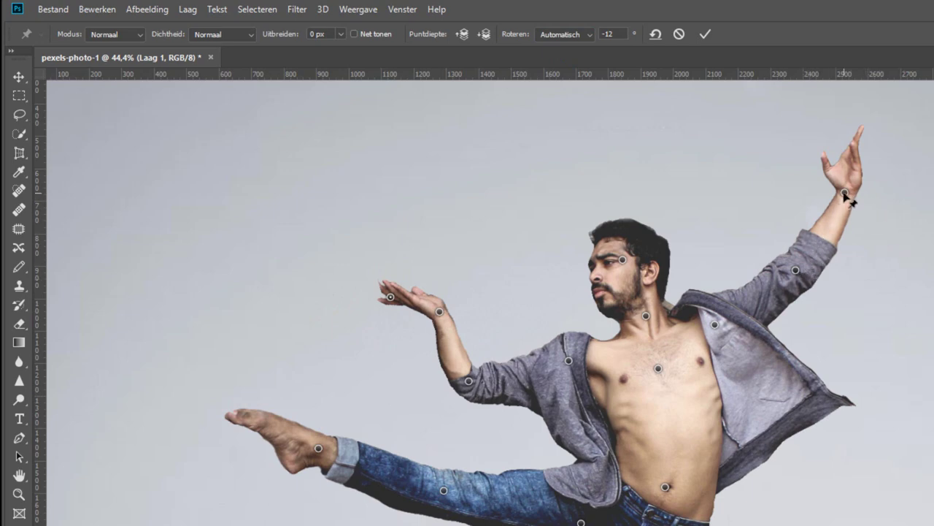
drag(845, 192, 856, 216)
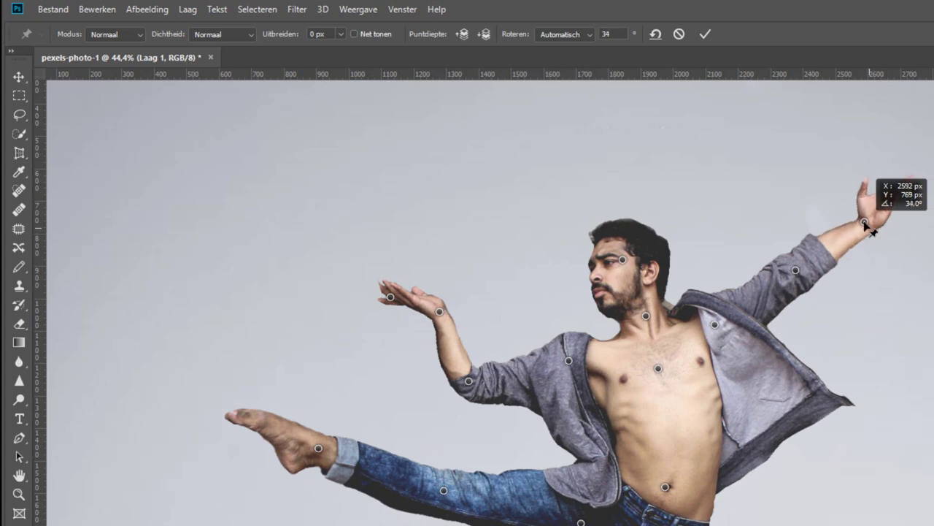
drag(869, 231, 845, 192)
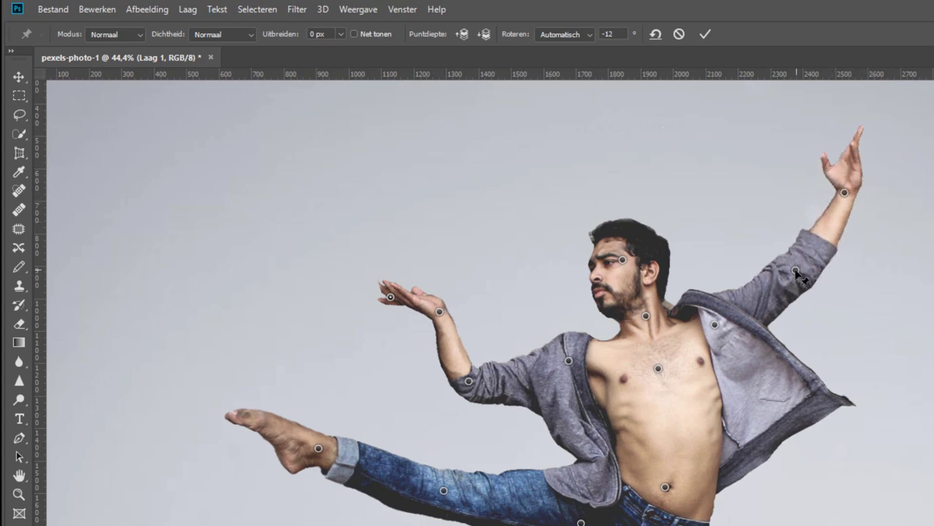
drag(796, 272, 800, 274)
Fine-tune the raised hand's position with small drags of the wrist pin.
click(868, 219)
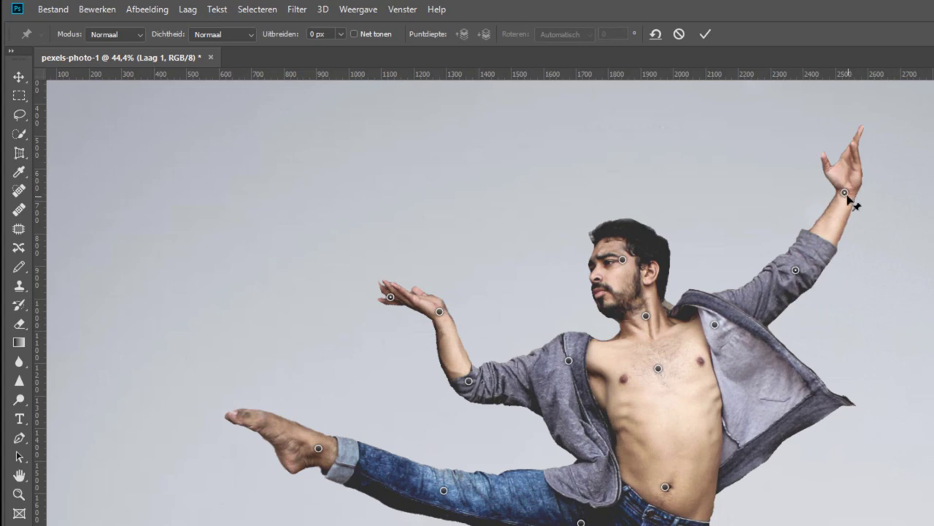
mouse_move(845, 192)
mouse_down()
mouse_move(867, 219)
mouse_move(847, 201)
mouse_up()
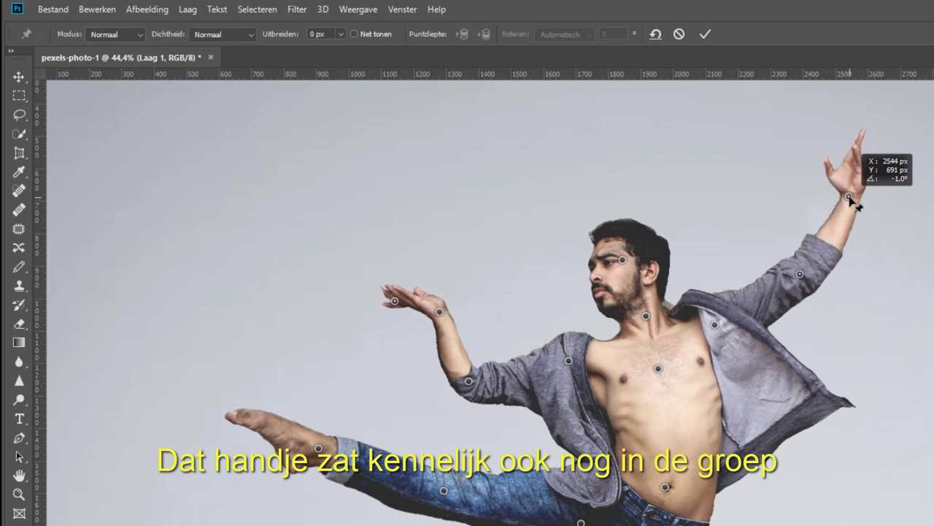
drag(847, 203, 849, 203)
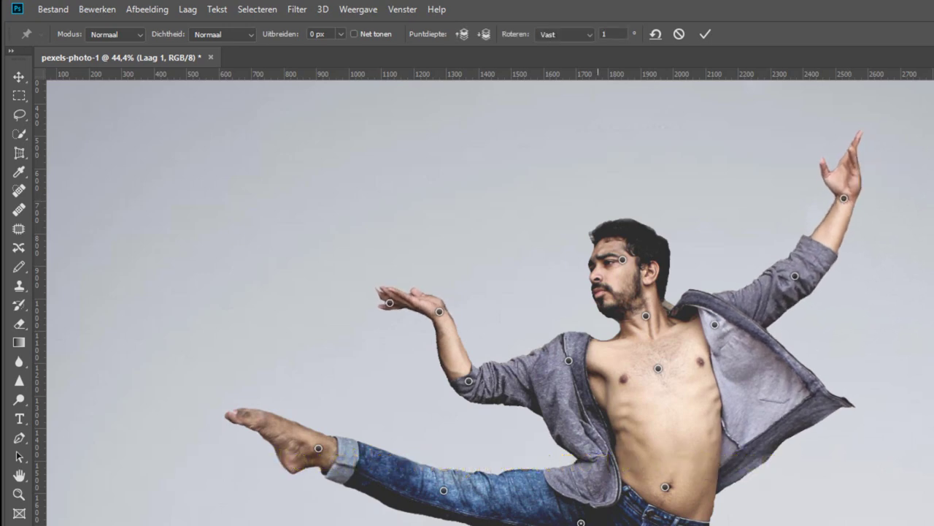
Rotate the extended leg upward around its shin pin to about −19° using the Alt rotation handle.
click(444, 491)
key(alt)
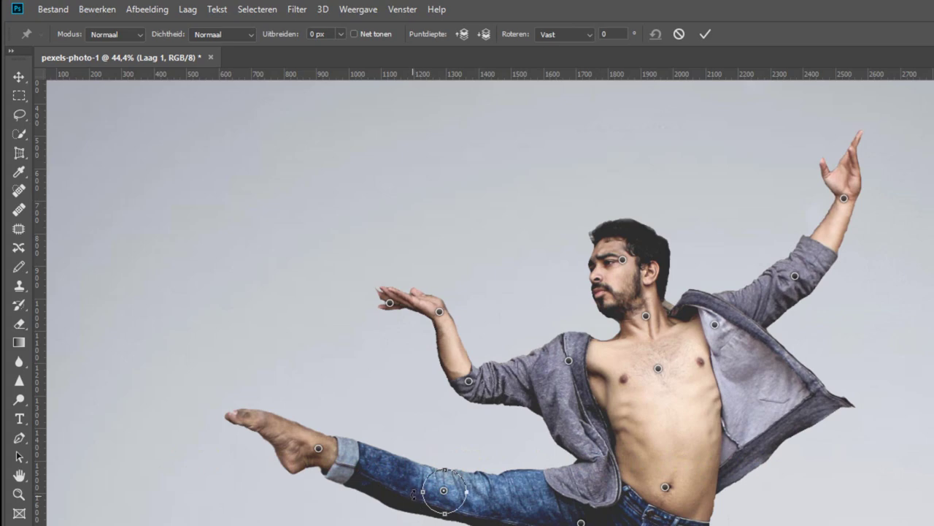
mouse_move(411, 492)
mouse_down()
mouse_move(416, 512)
mouse_move(415, 478)
mouse_move(414, 499)
mouse_up()
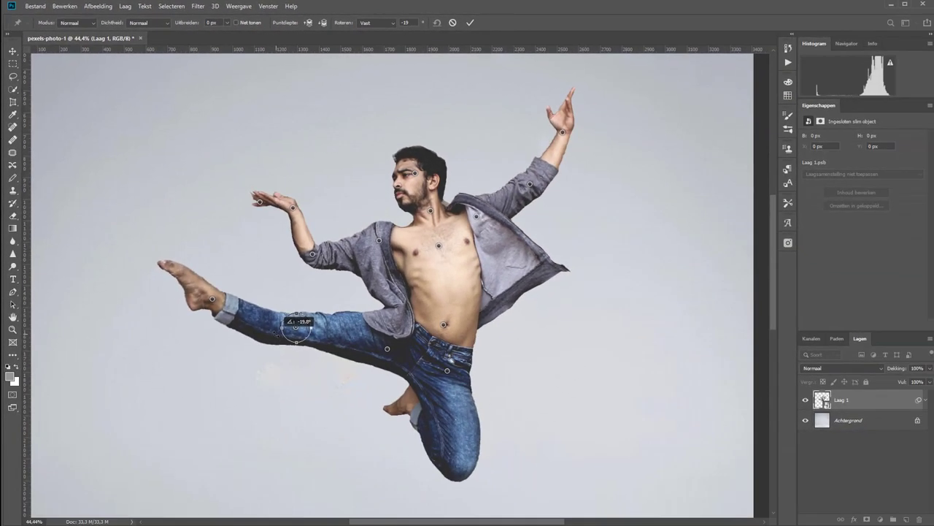
Swing the front leg and foot down to −44° with a new knee pin, and bend the raised hand toward the head.
drag(275, 330, 276, 332)
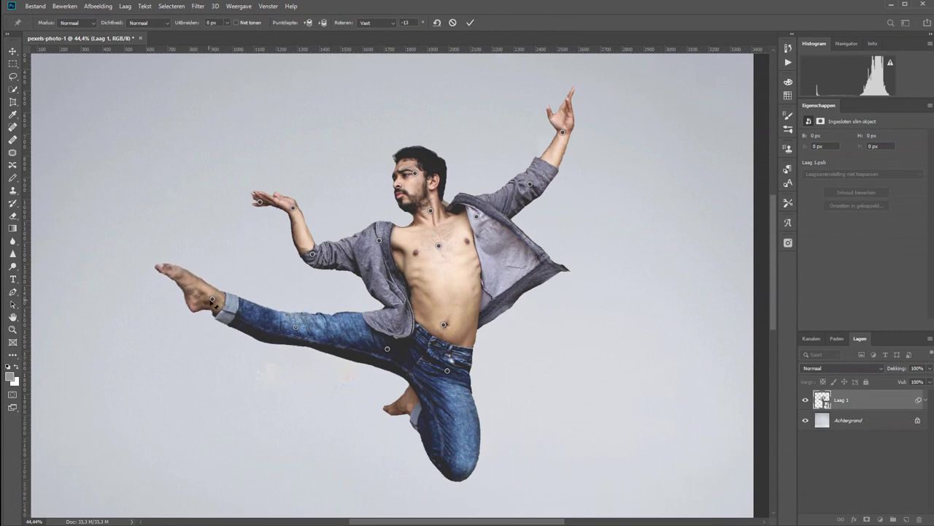
drag(212, 298, 216, 336)
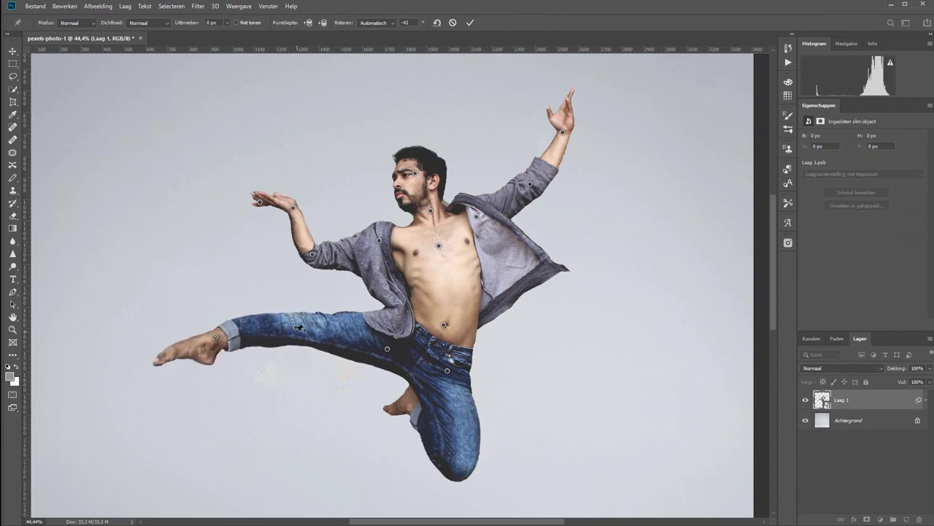
mouse_move(295, 326)
mouse_down()
mouse_move(295, 317)
mouse_move(256, 328)
mouse_up()
click(255, 320)
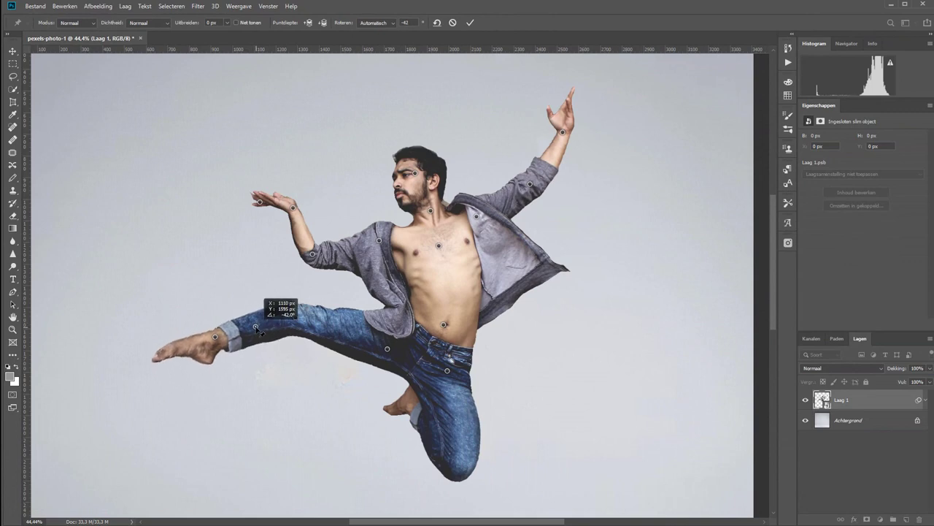
drag(257, 330, 257, 332)
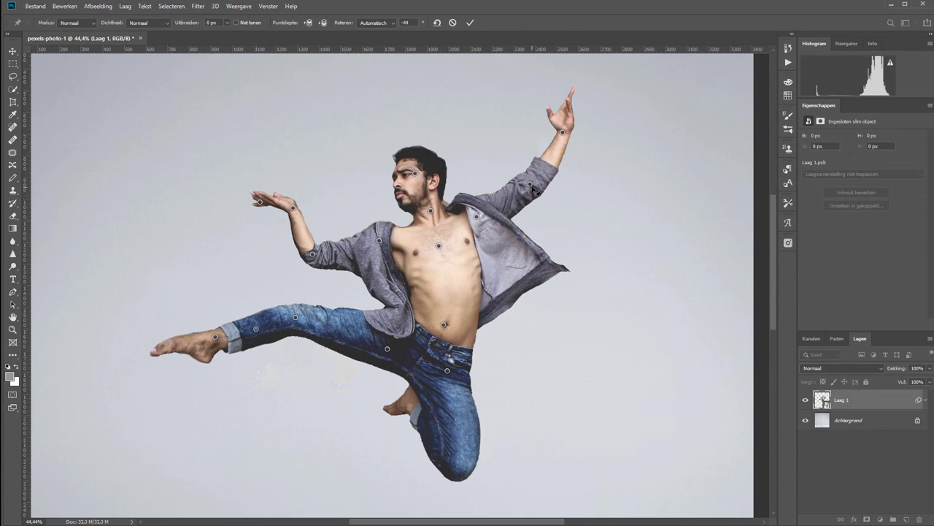
drag(530, 184, 524, 179)
drag(563, 133, 532, 129)
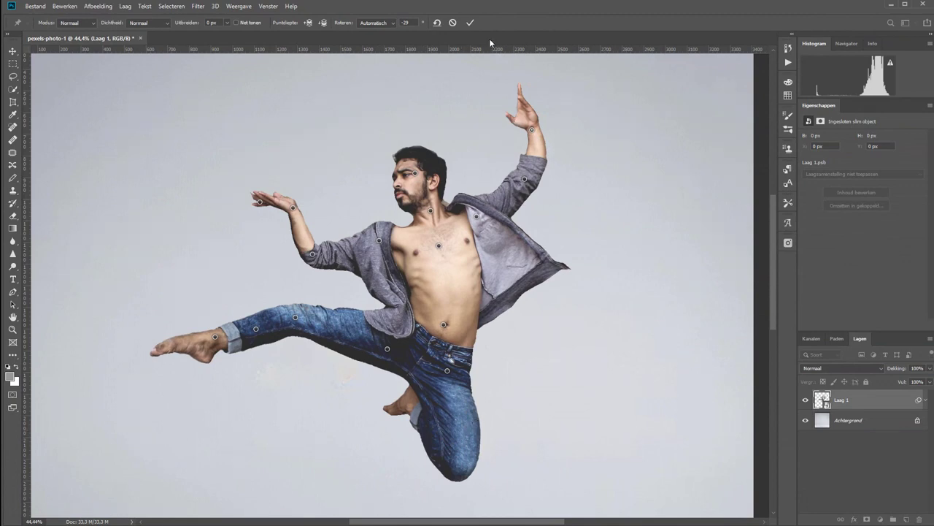
Commit the Puppet Warp on Laag 1, fit the image in the window, and toggle the smart filter to compare poses.
click(471, 24)
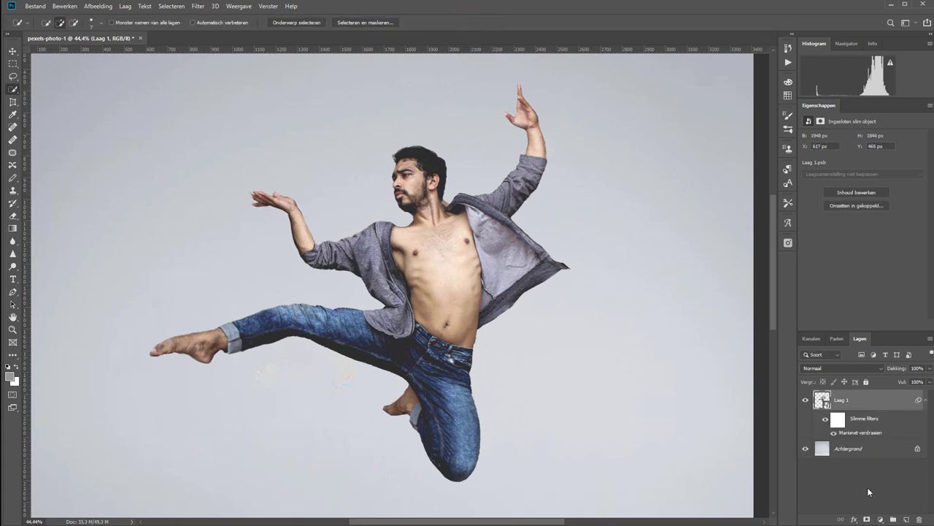
click(825, 419)
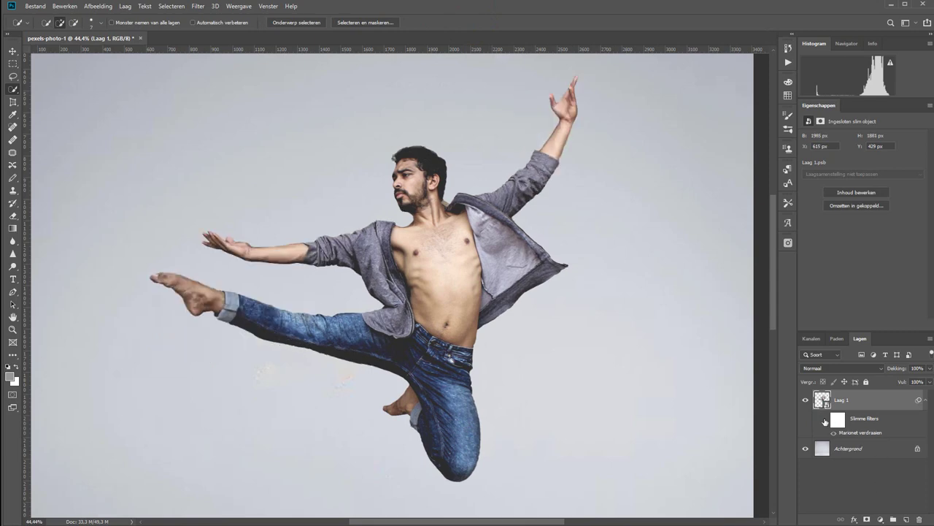
key(z)
click(298, 22)
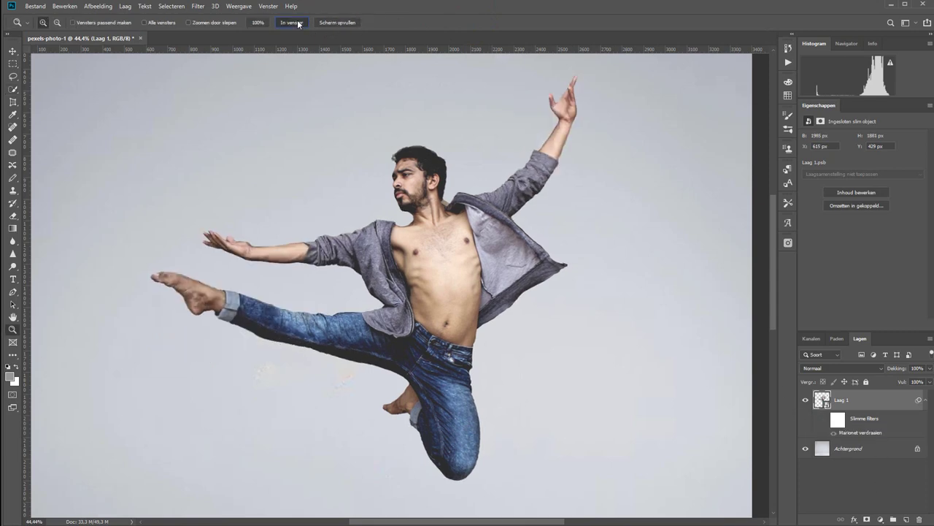
click(826, 421)
click(825, 422)
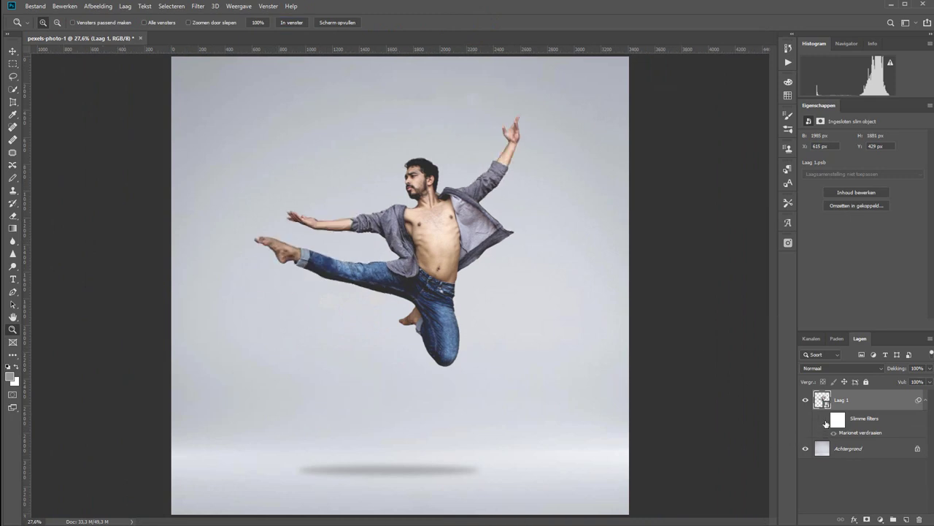
click(826, 421)
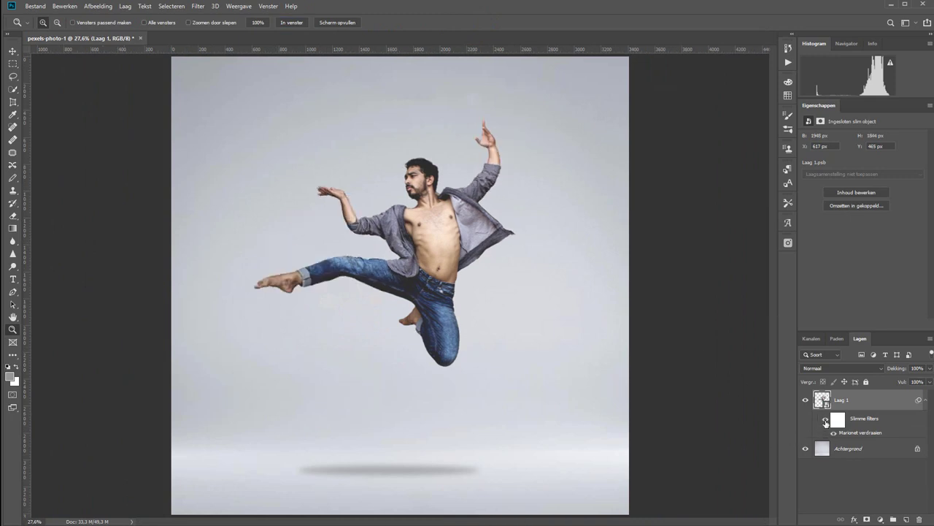
Reopen the Marionet verdraaien smart filter and apply it again.
double_click(862, 433)
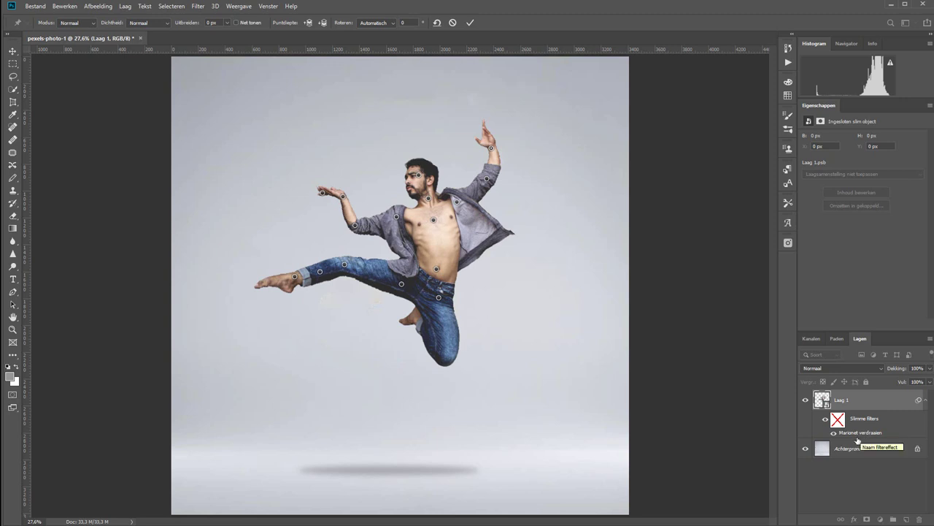
key(Return)
key(z)
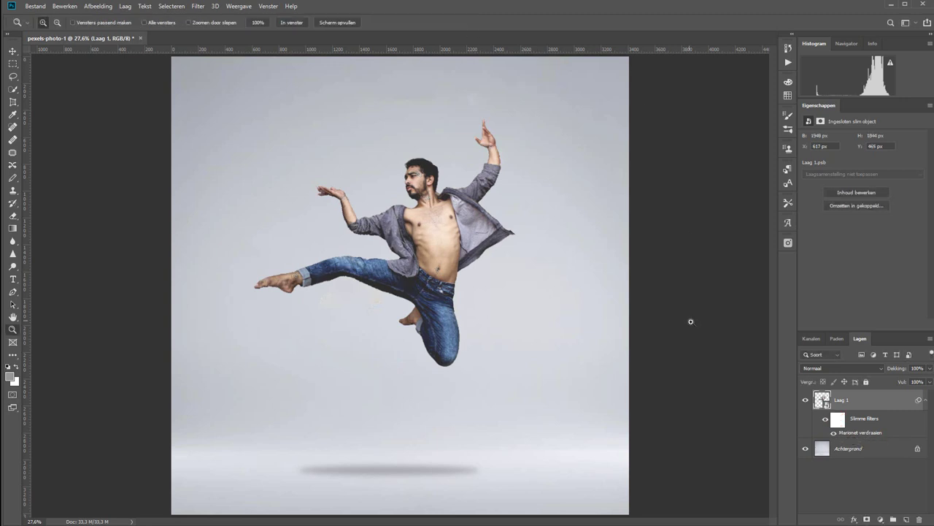